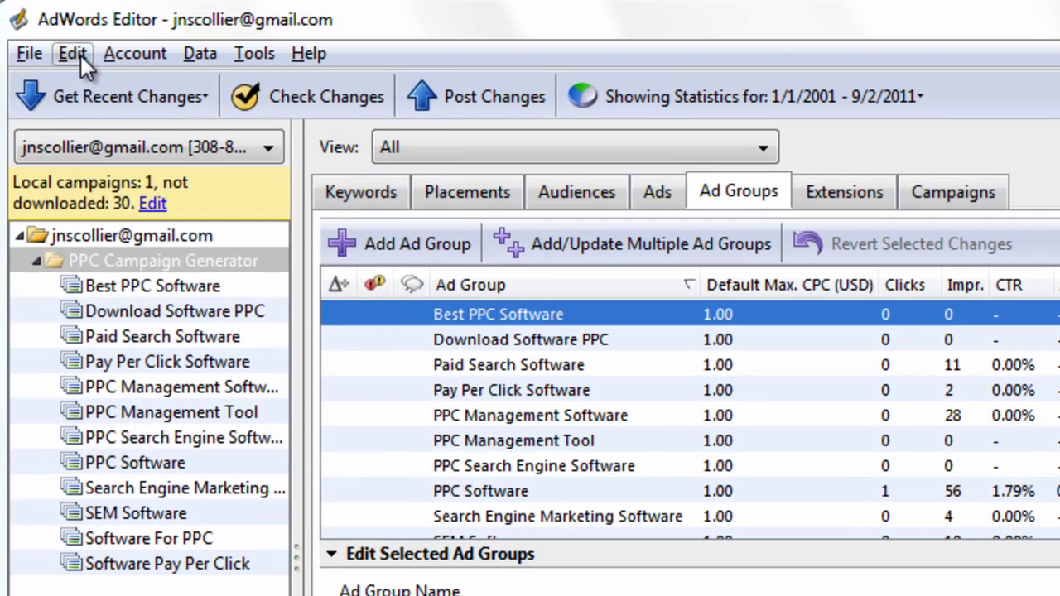
pyautogui.click(47, 33)
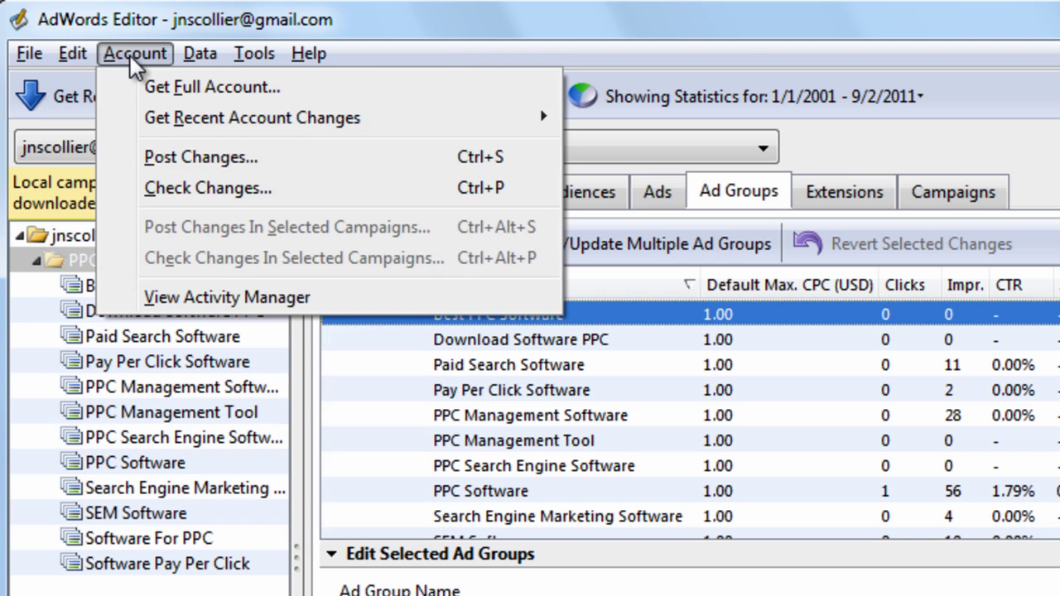
pyautogui.moveTo(202, 55)
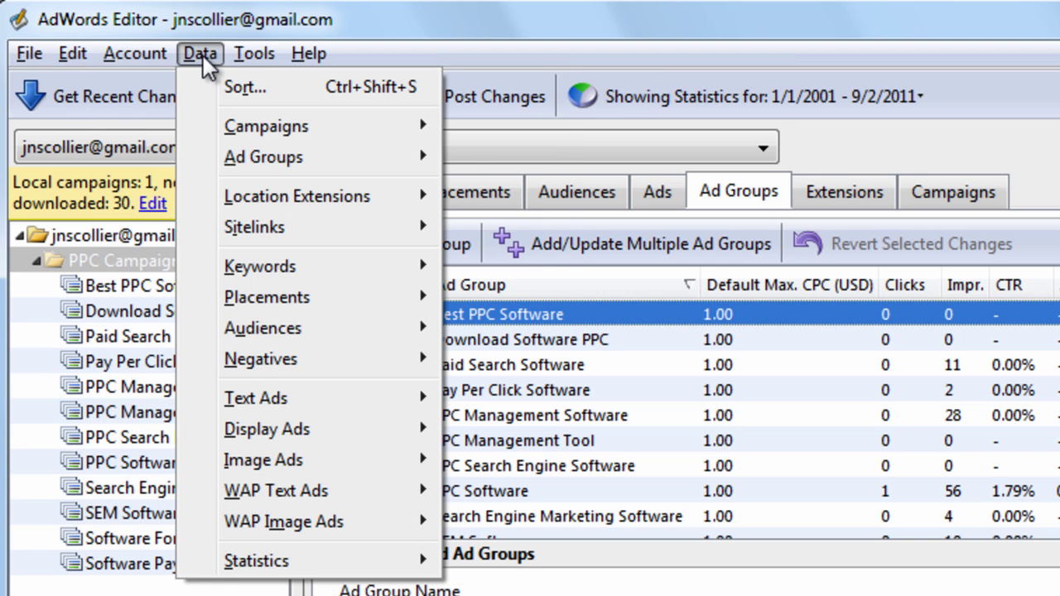
pyautogui.click(86, 56)
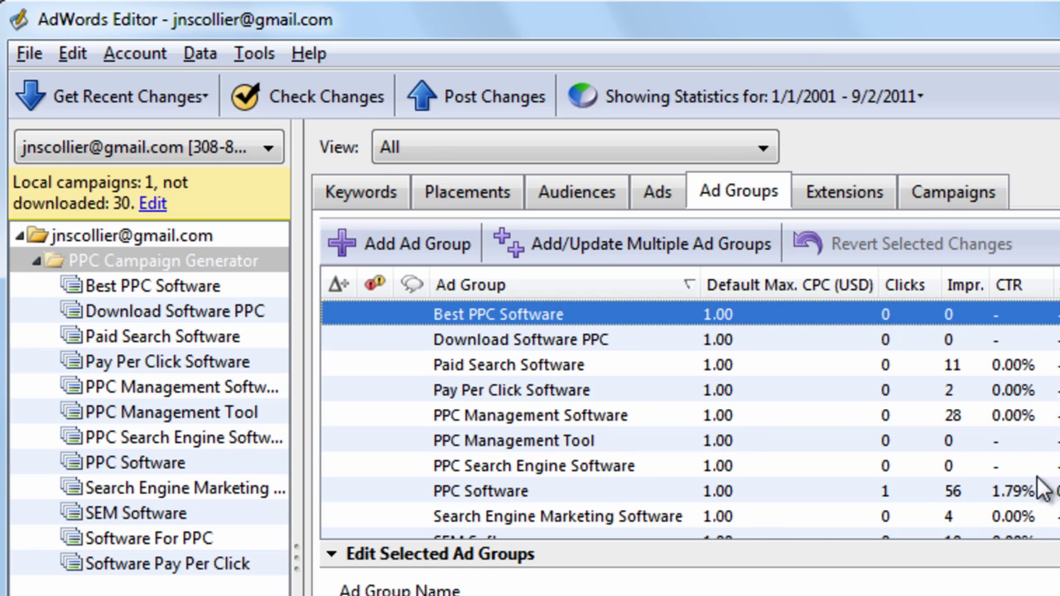
pyautogui.click(75, 55)
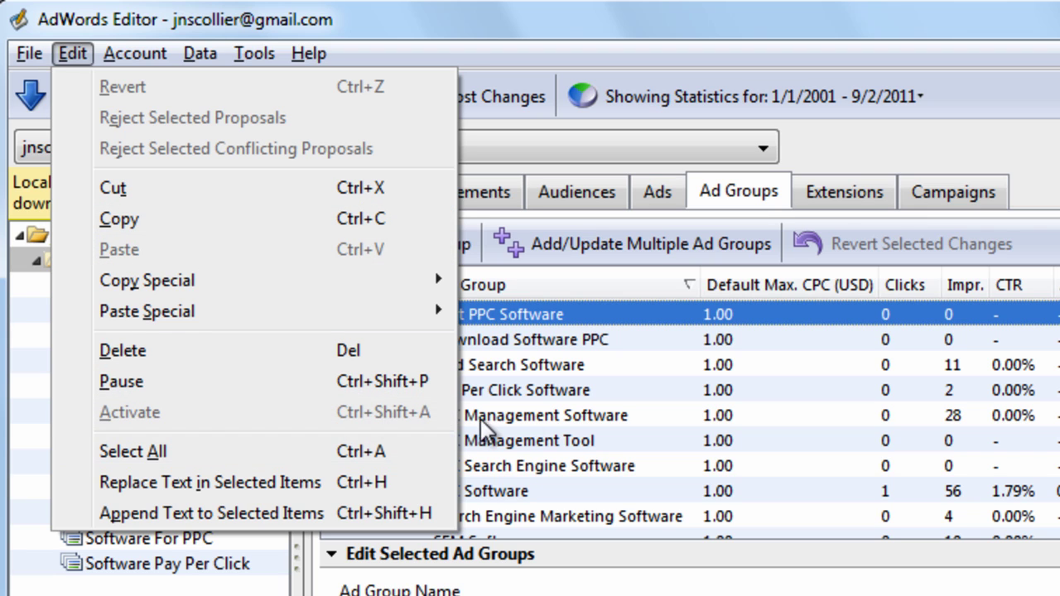
# Delete the PPC Management Tool ad group and revert its deletion
pyautogui.click(602, 396)
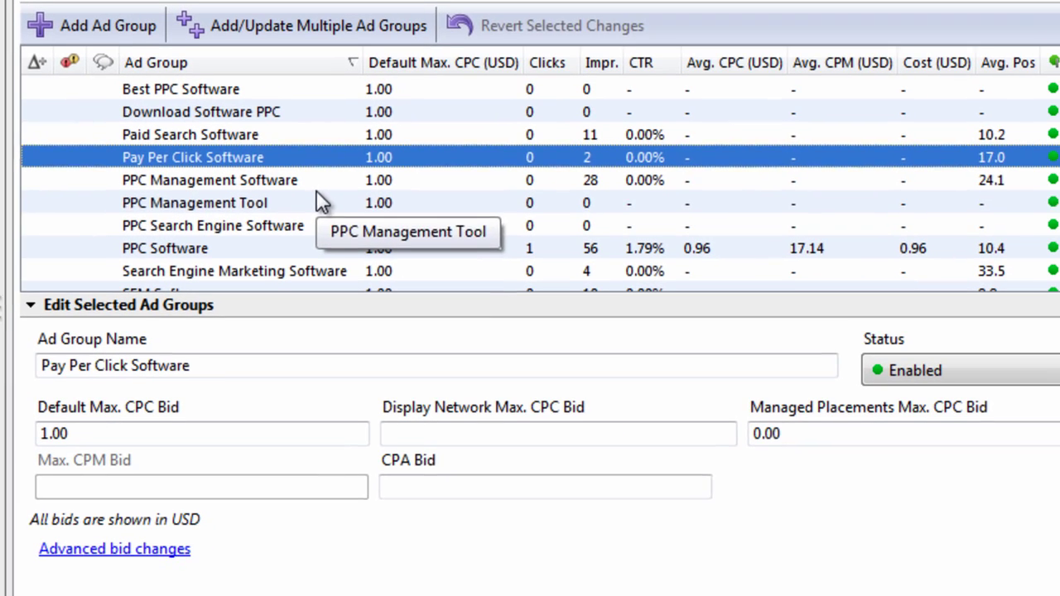
pyautogui.click(542, 357)
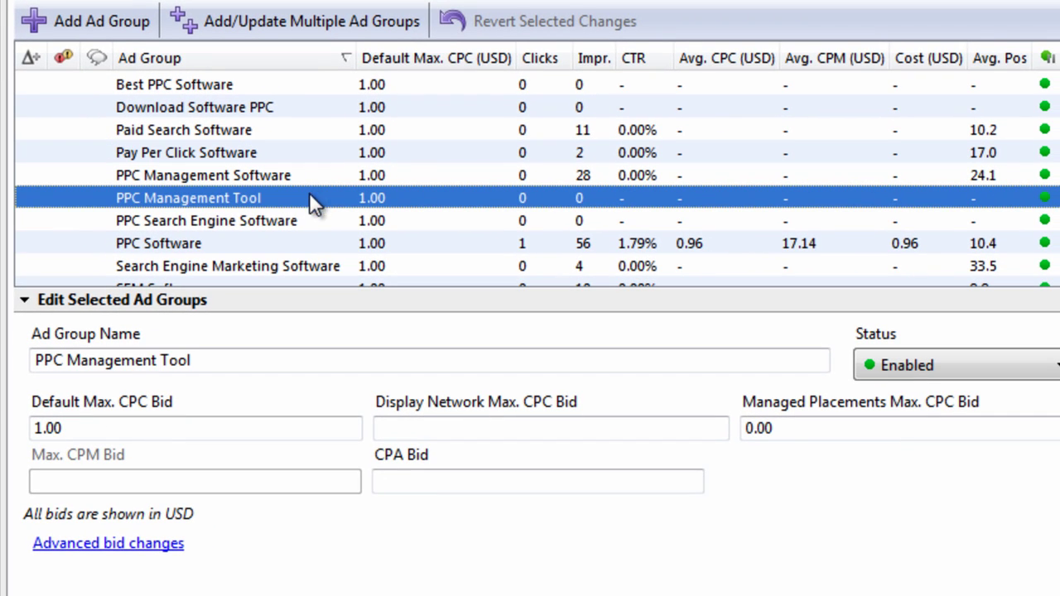
pyautogui.press('Delete')
pyautogui.rightClick(306, 197)
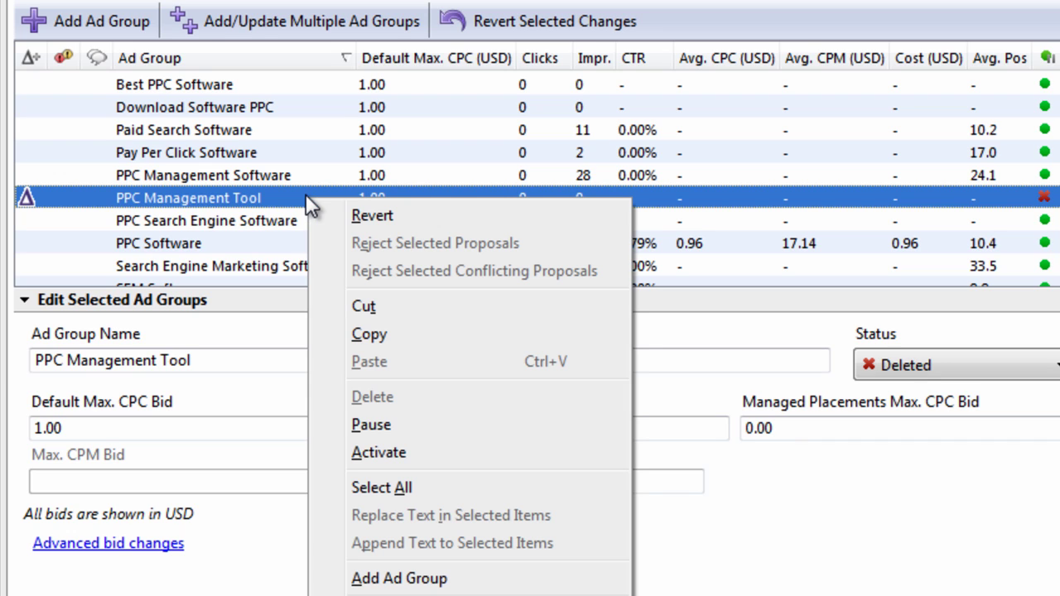
pyautogui.click(348, 217)
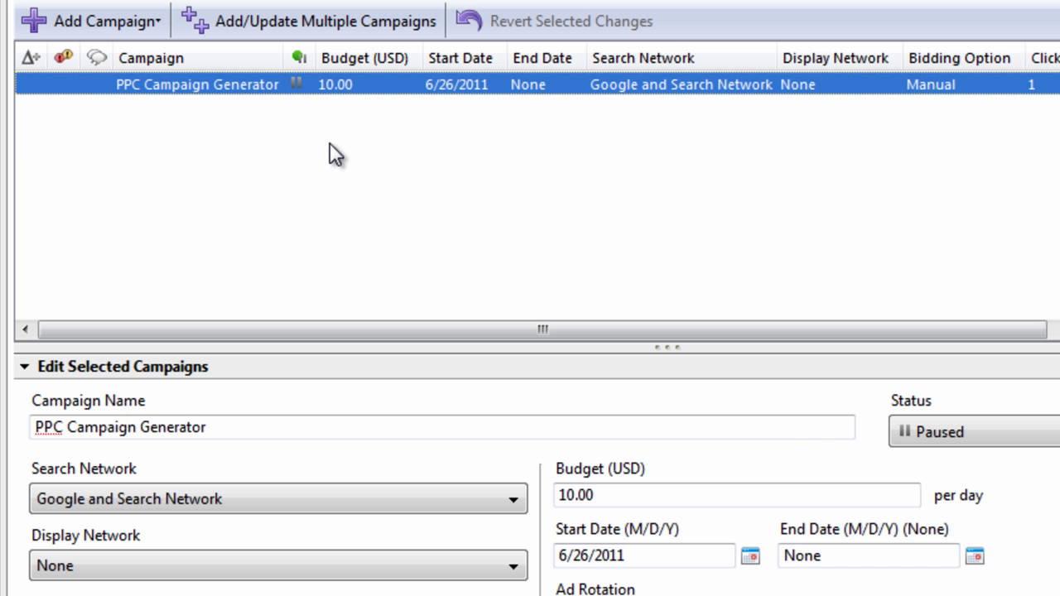
# Paste a duplicate of the PPC Campaign Generator campaign into the campaign list and delete that copy
pyautogui.hotkey('ctrl', 'v')
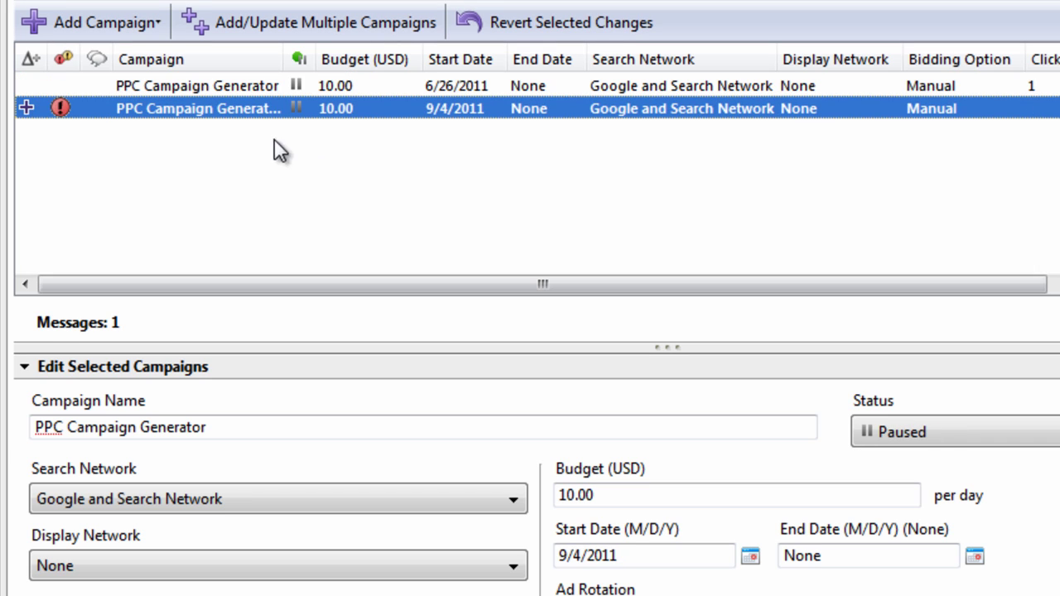
pyautogui.click(170, 93)
pyautogui.click(173, 106)
pyautogui.press('Delete')
pyautogui.click(492, 313)
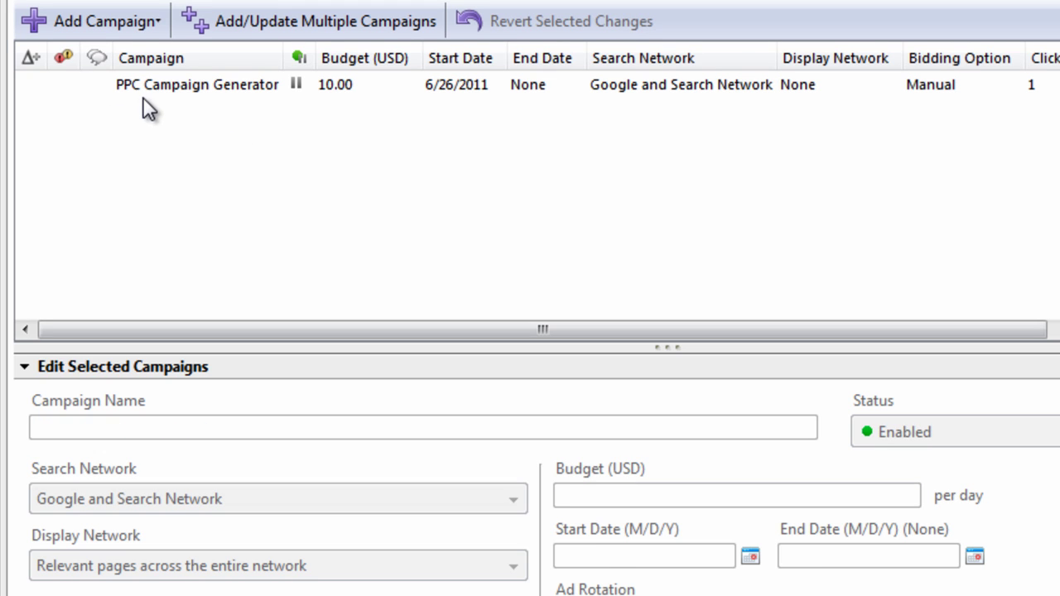
# Copy the original PPC Campaign Generator campaign and paste it as a new campaign in the same account
pyautogui.click(165, 92)
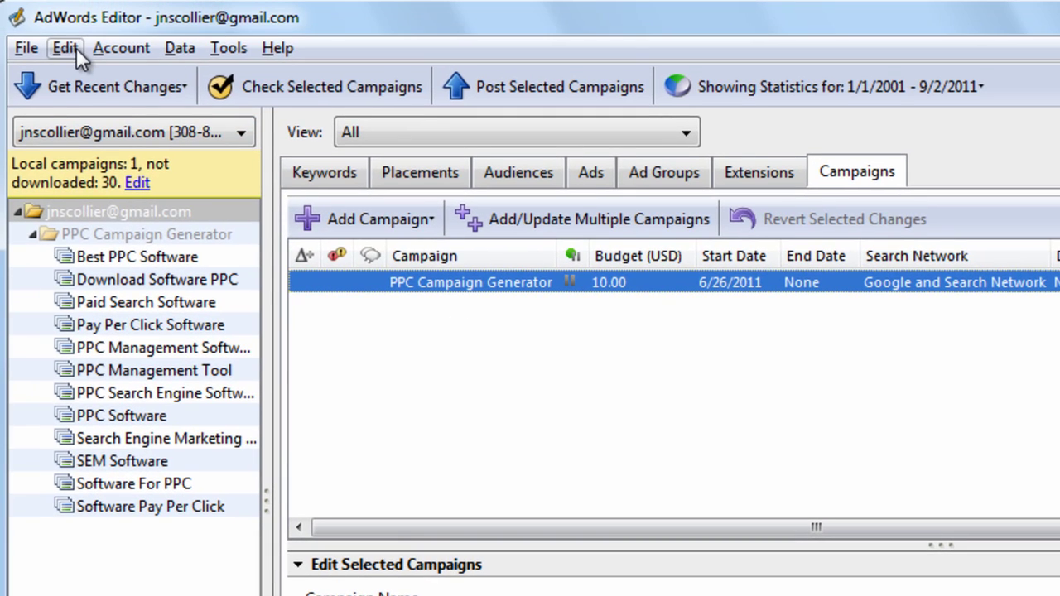
pyautogui.click(76, 48)
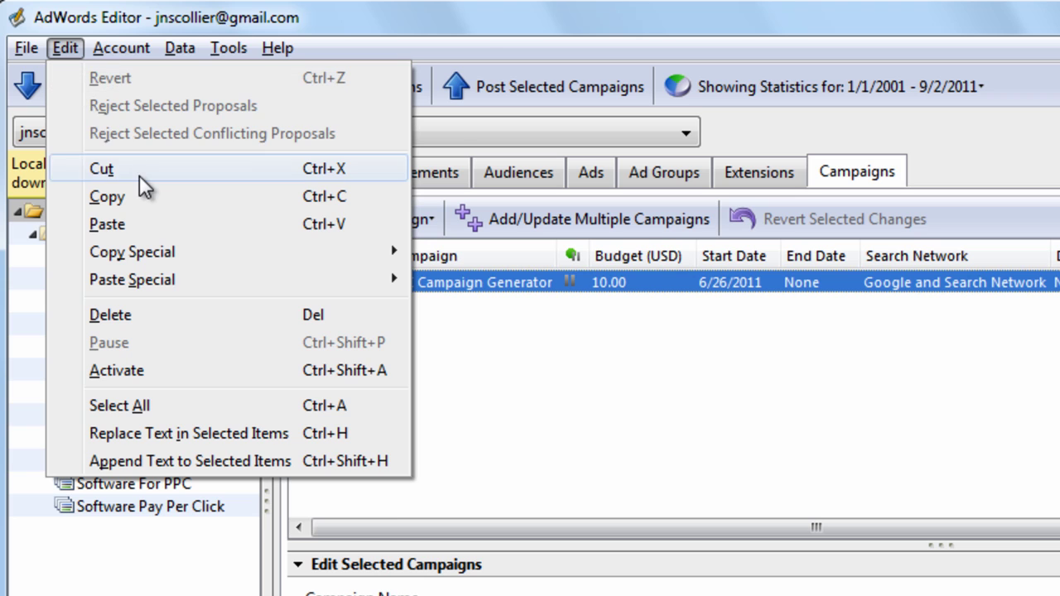
pyautogui.press('Escape')
pyautogui.click(69, 49)
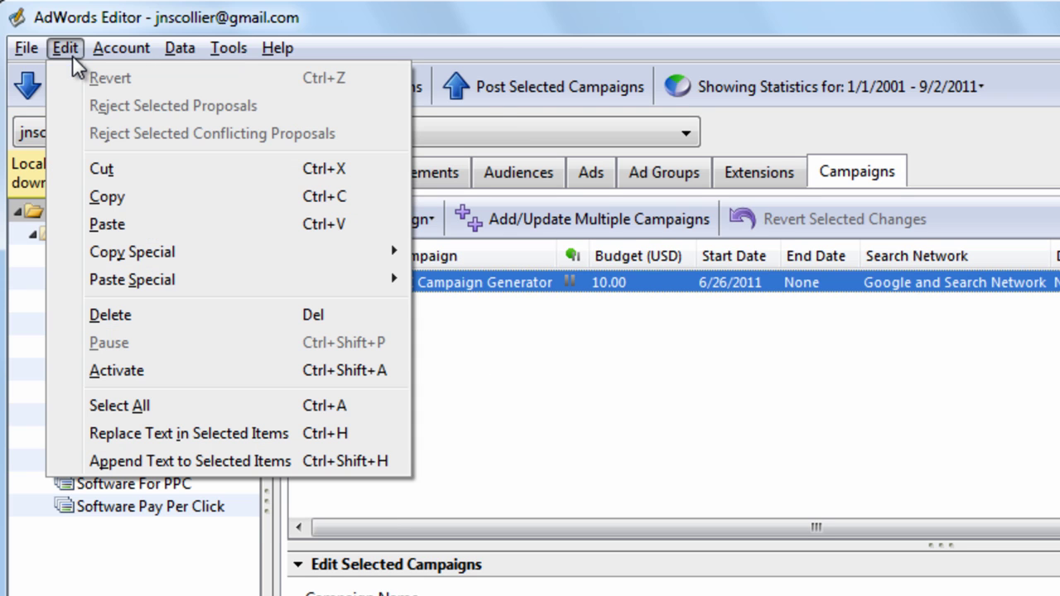
pyautogui.click(124, 199)
pyautogui.hotkey('ctrl', 'v')
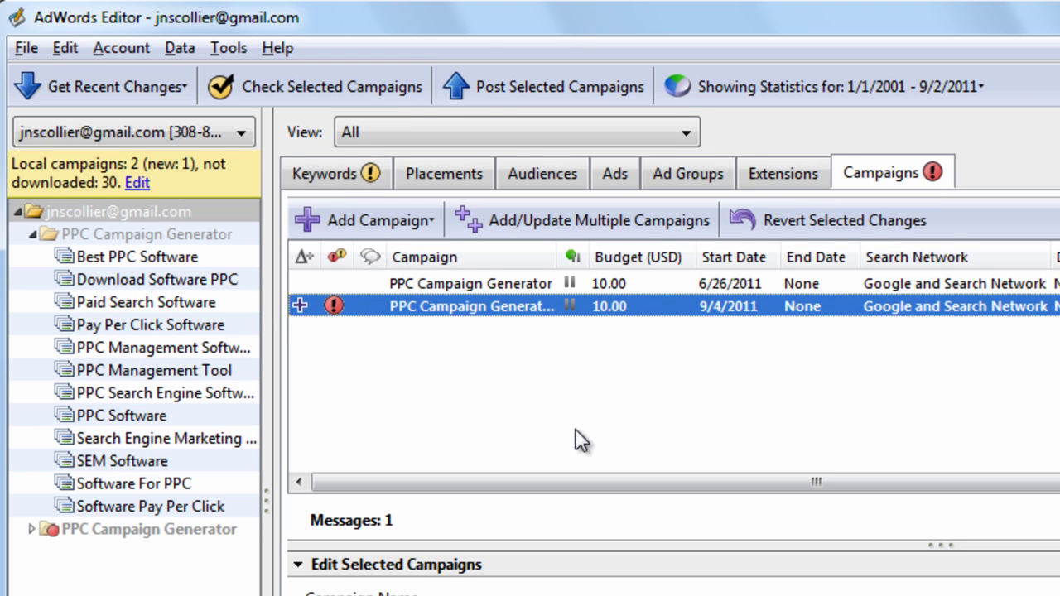
# Delete the pasted PPC Campaign Generator copy that has the 9/4/2011 start date
pyautogui.click(692, 287)
pyautogui.click(693, 308)
pyautogui.press('Delete')
pyautogui.click(745, 510)
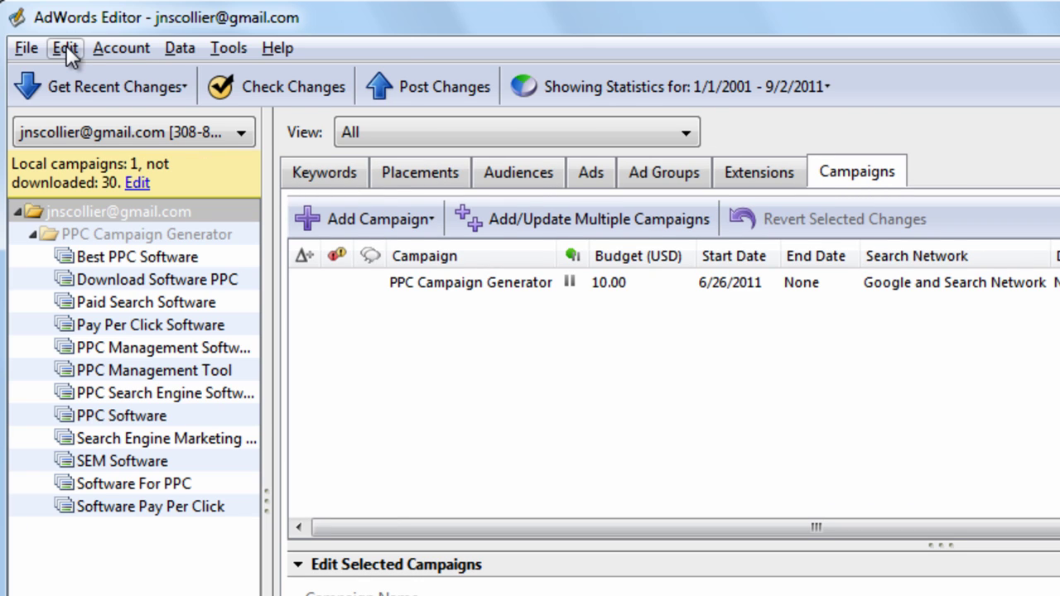
pyautogui.click(66, 48)
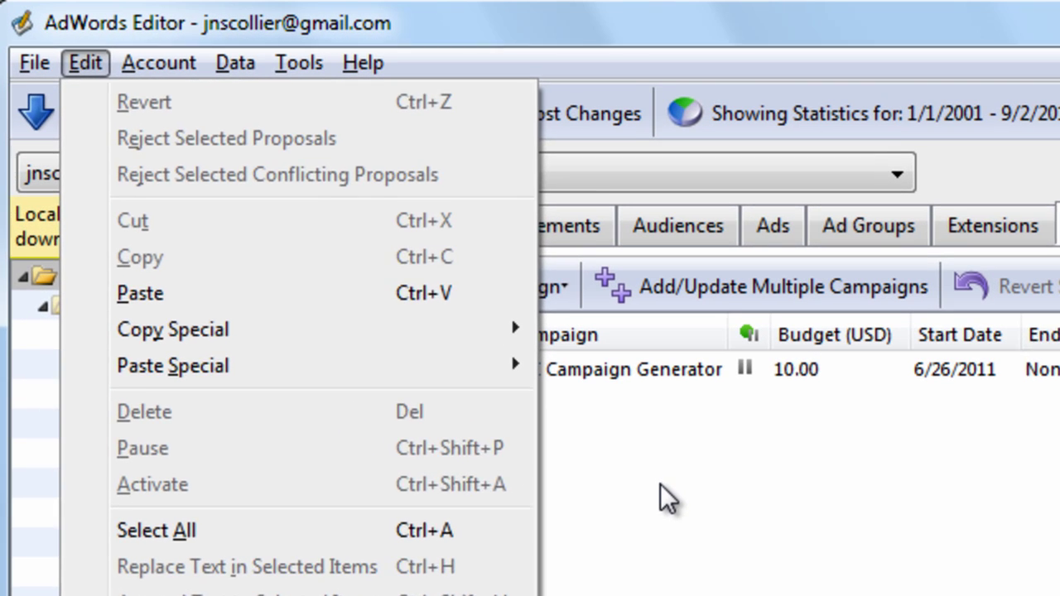
pyautogui.click(511, 381)
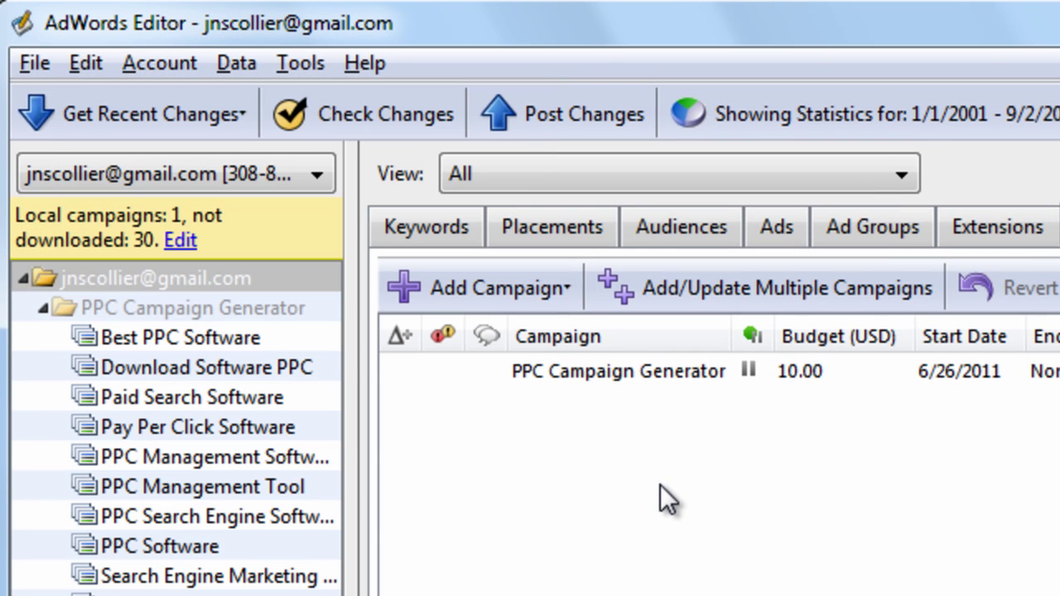
pyautogui.click(168, 66)
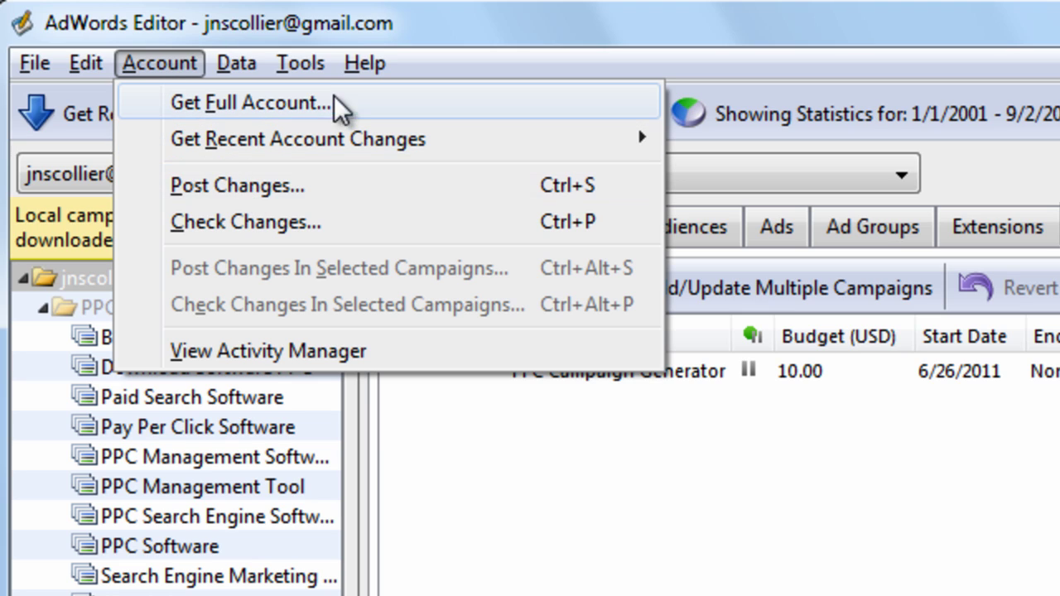
pyautogui.click(587, 26)
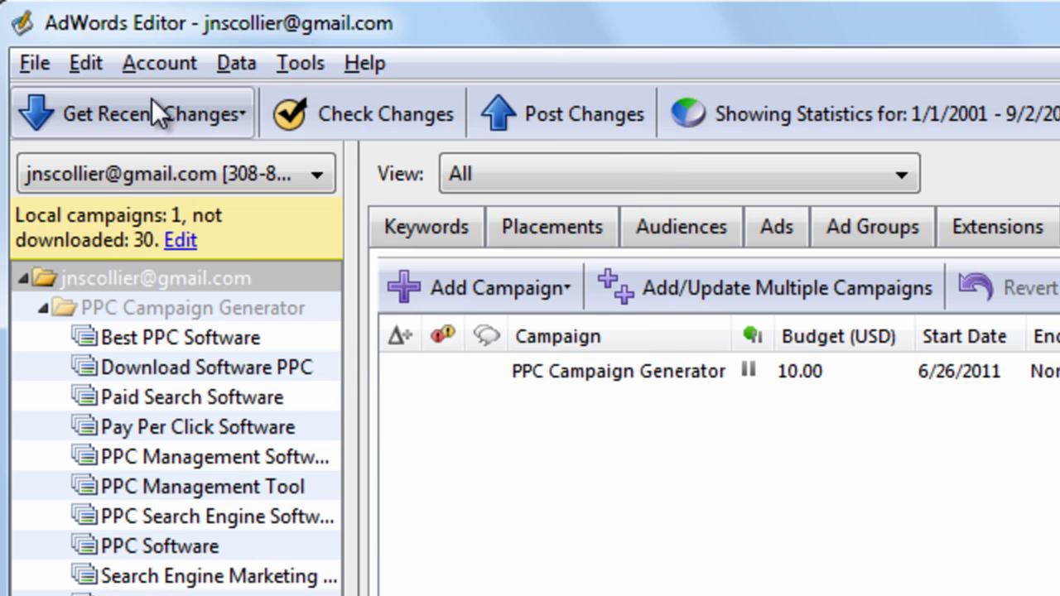
pyautogui.click(220, 113)
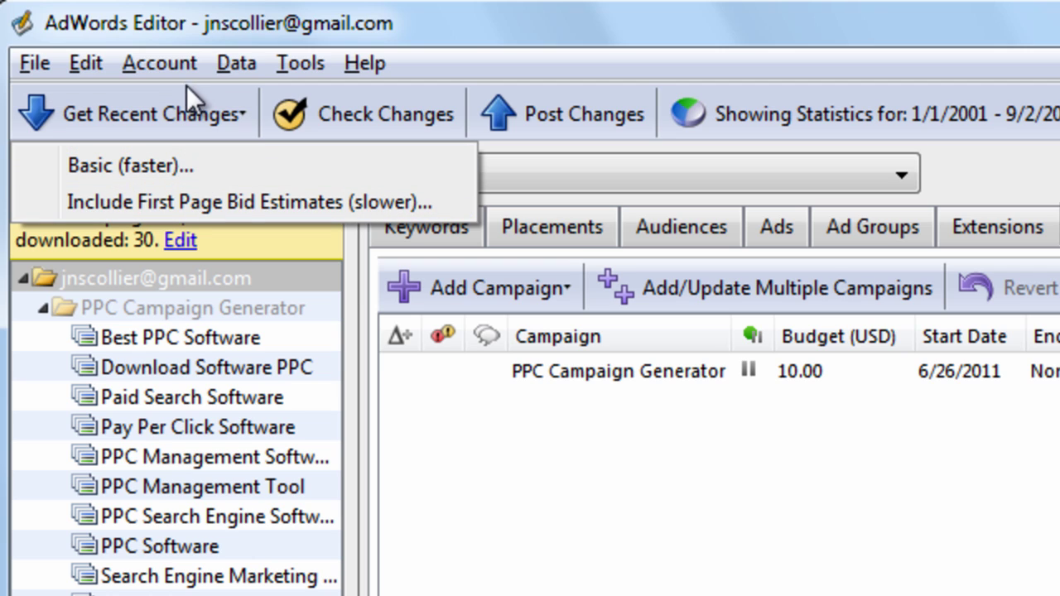
pyautogui.click(178, 59)
pyautogui.click(178, 59)
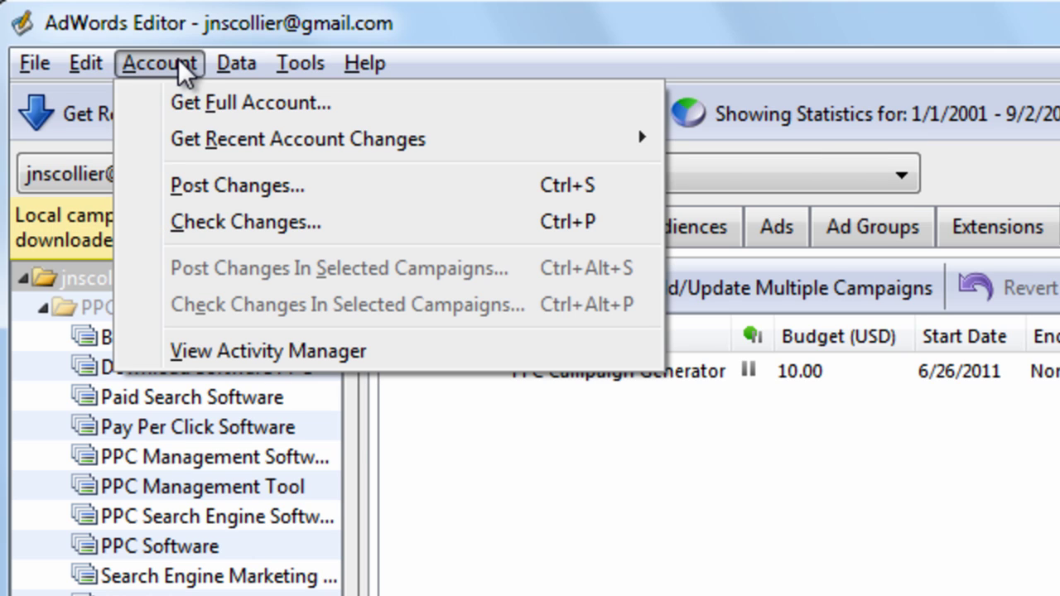
pyautogui.moveTo(256, 145)
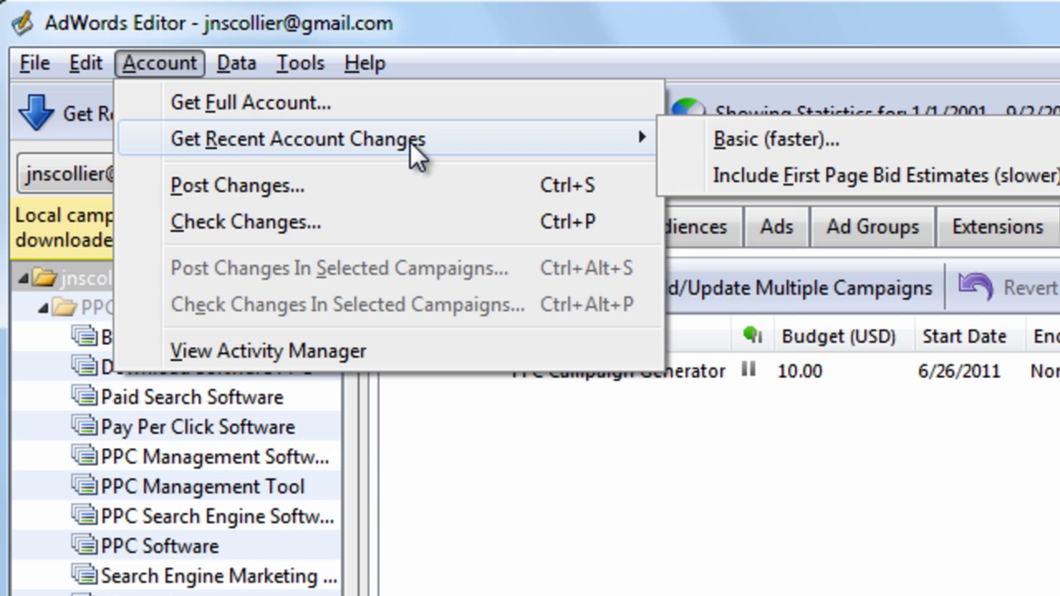
pyautogui.click(398, 19)
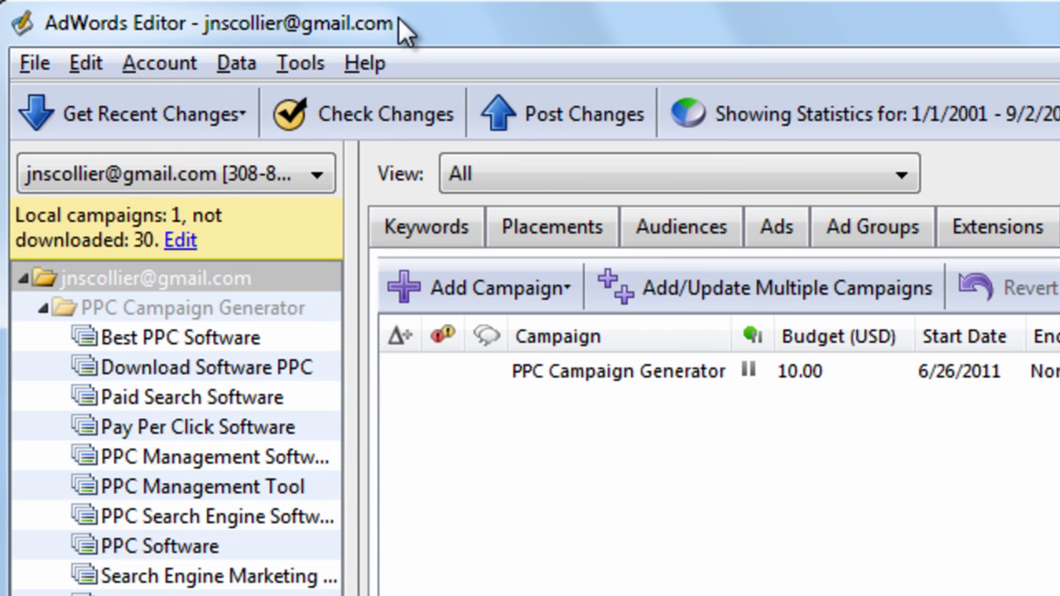
# View the Activity Manager to check account posting, change checking and downloading activity, and close it
pyautogui.click(197, 66)
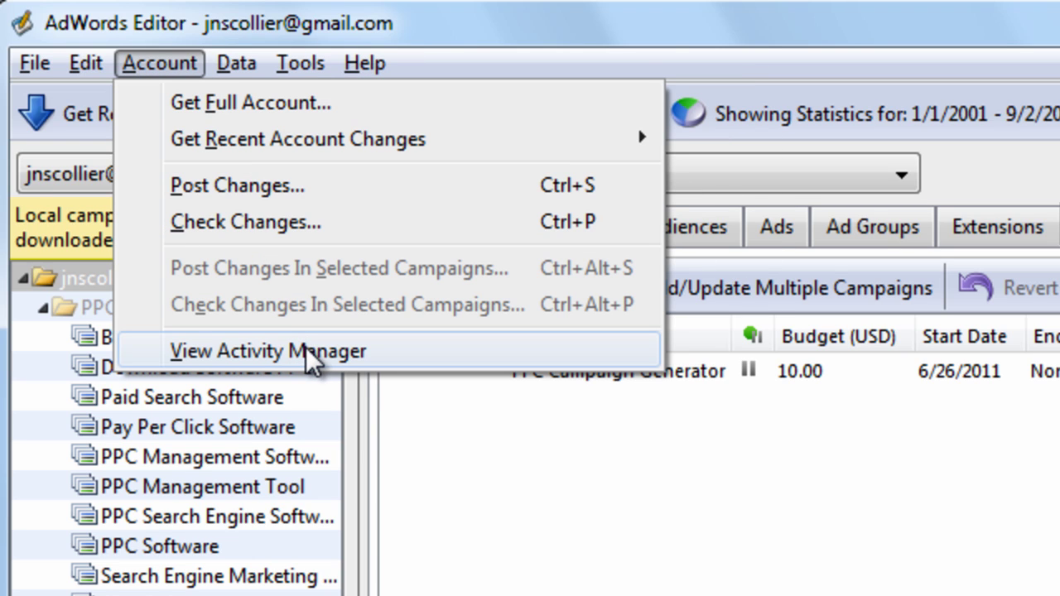
pyautogui.click(327, 353)
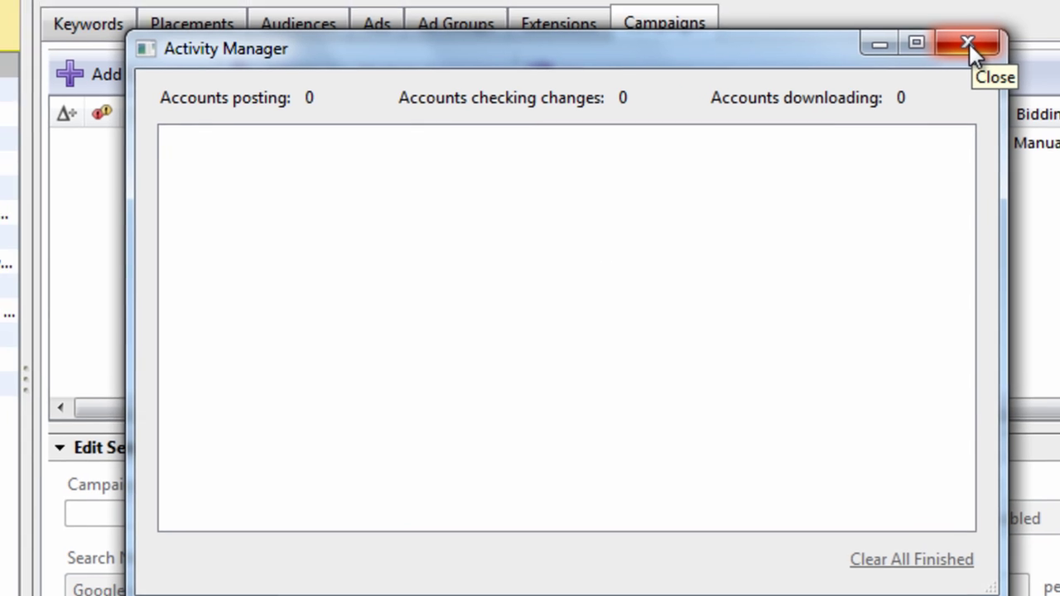
pyautogui.click(942, 29)
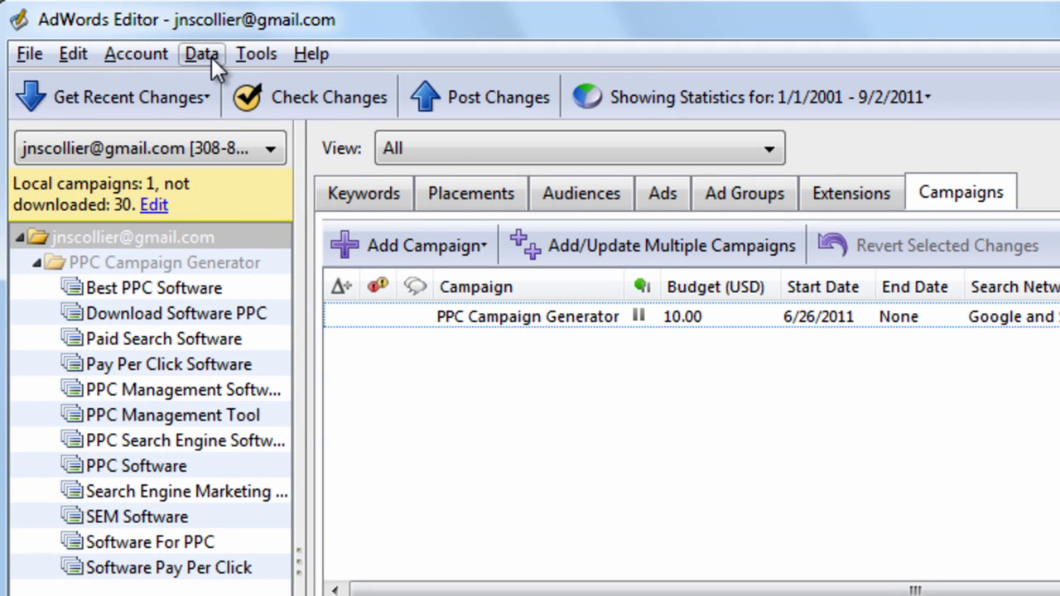
pyautogui.click(211, 54)
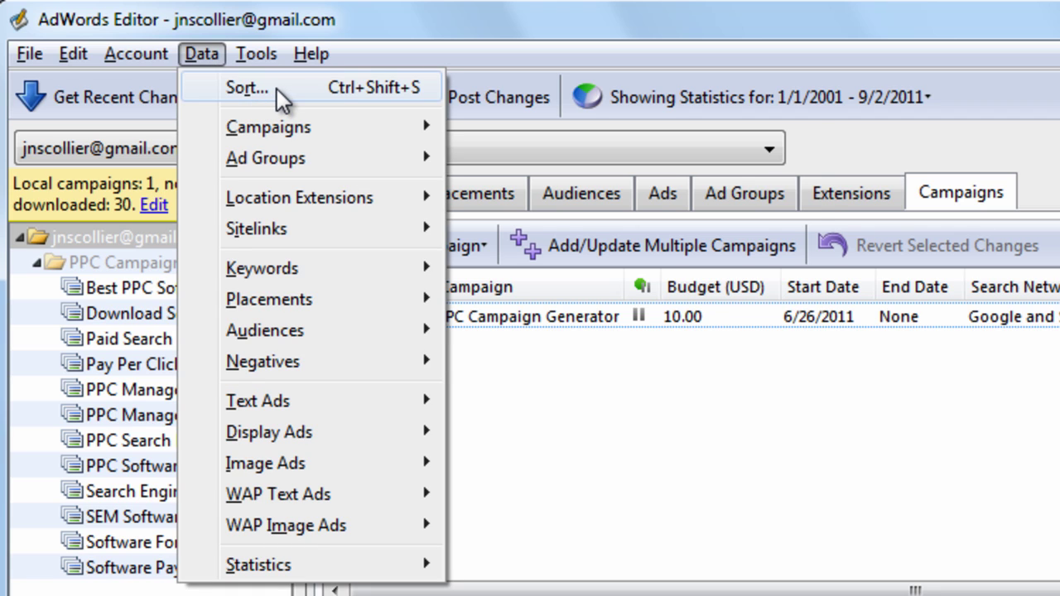
pyautogui.moveTo(330, 126)
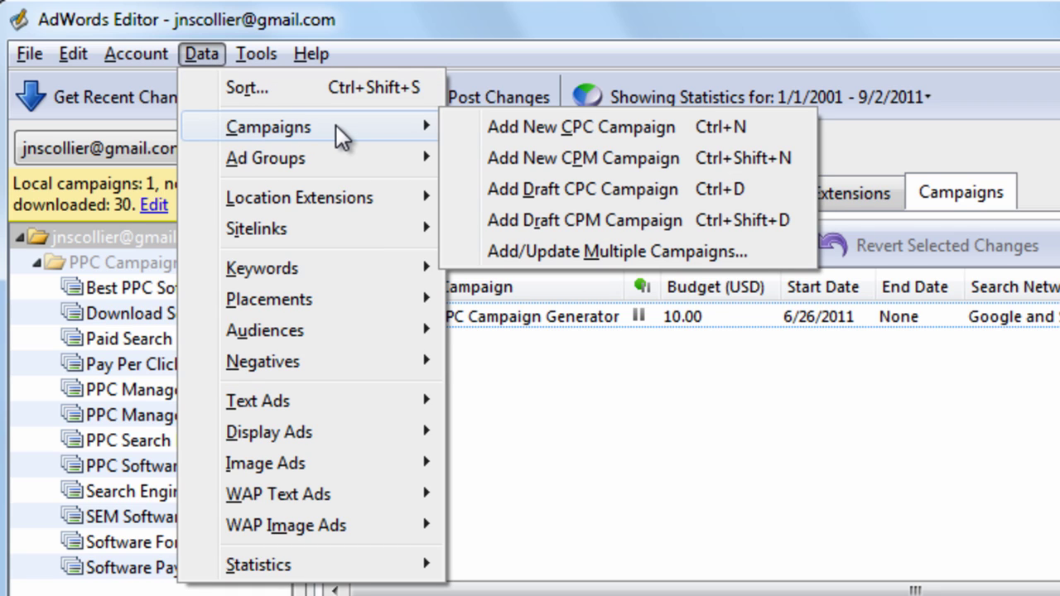
pyautogui.moveTo(374, 154)
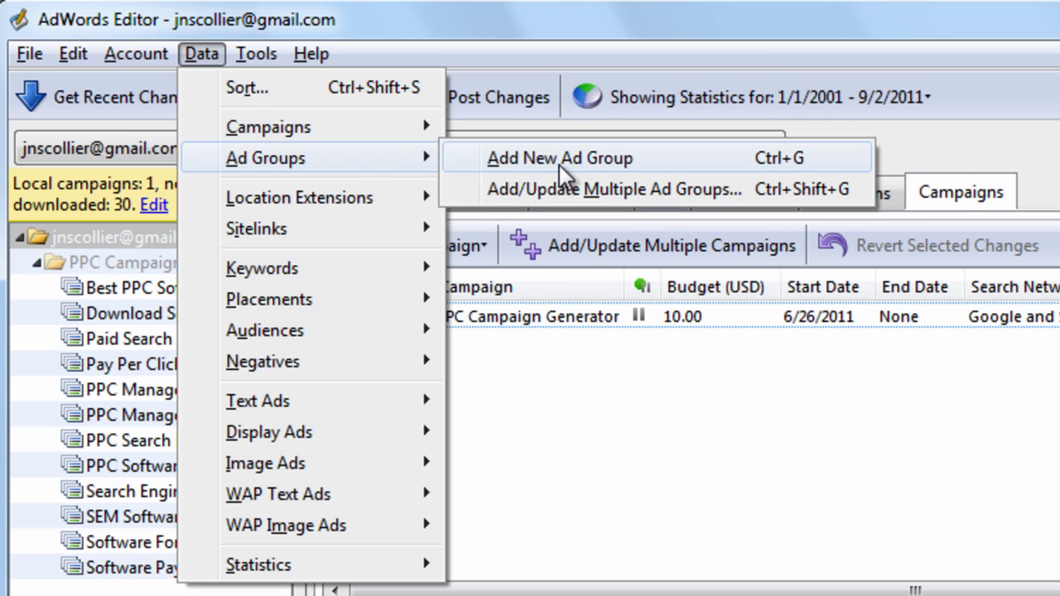
pyautogui.click(866, 405)
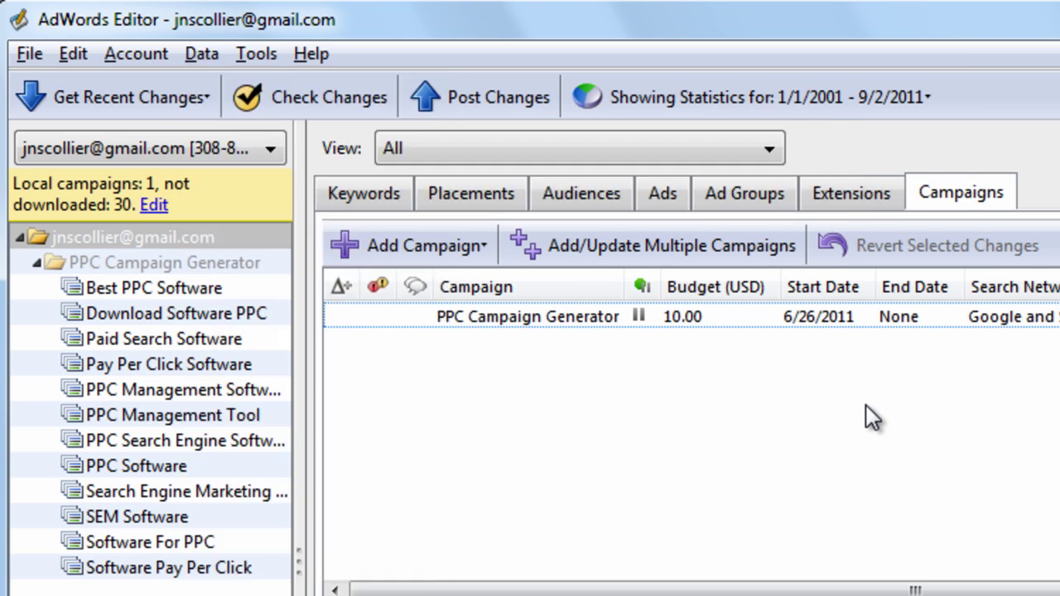
# Show the account's ad groups and add a new ad group to the PPC Campaign Generator campaign
pyautogui.click(737, 202)
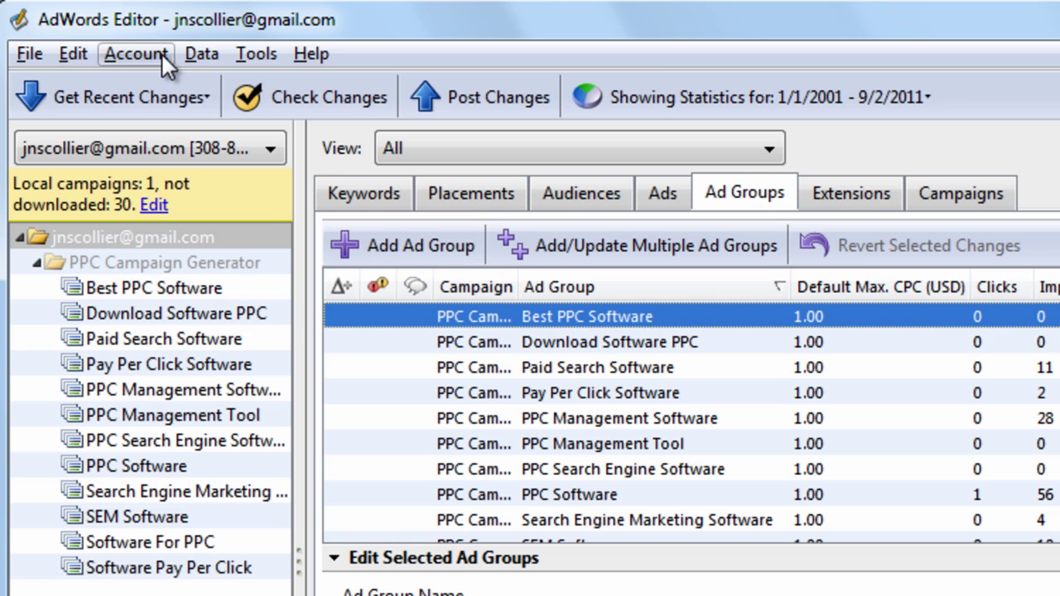
pyautogui.click(199, 55)
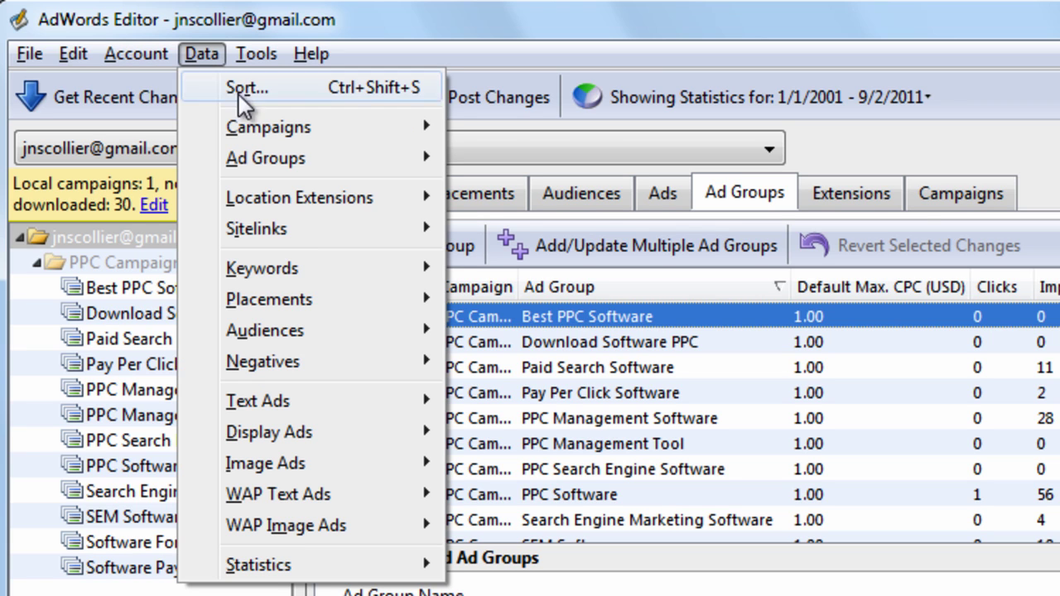
pyautogui.moveTo(316, 157)
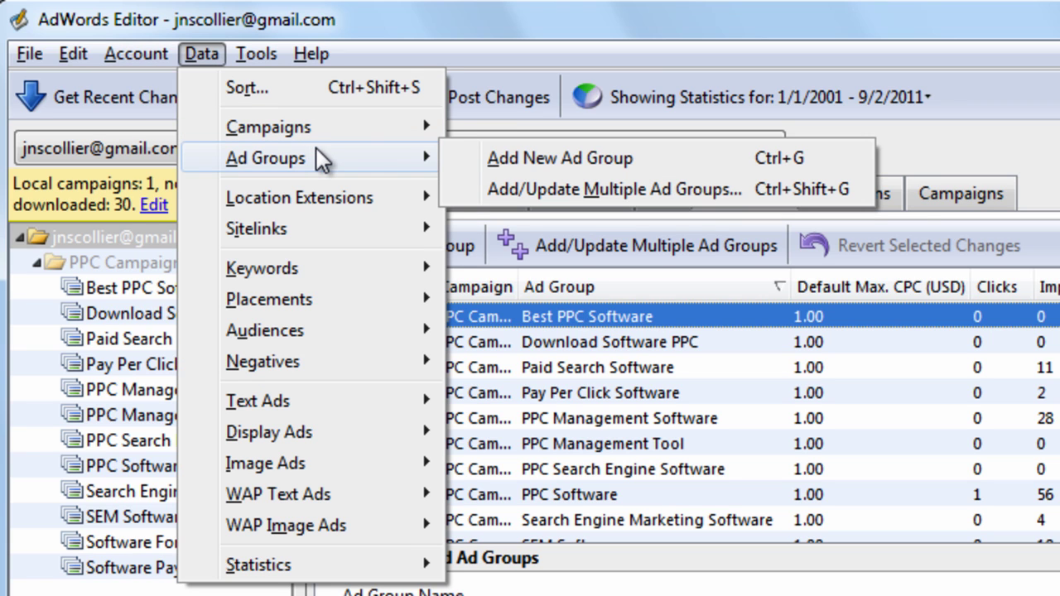
pyautogui.click(515, 156)
pyautogui.click(442, 222)
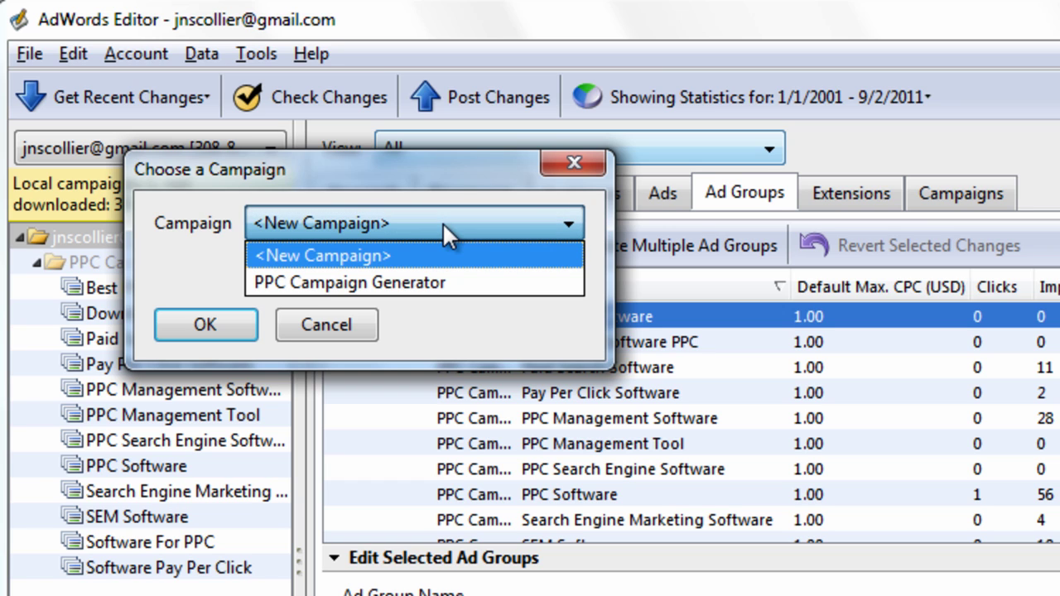
pyautogui.click(435, 273)
pyautogui.click(205, 325)
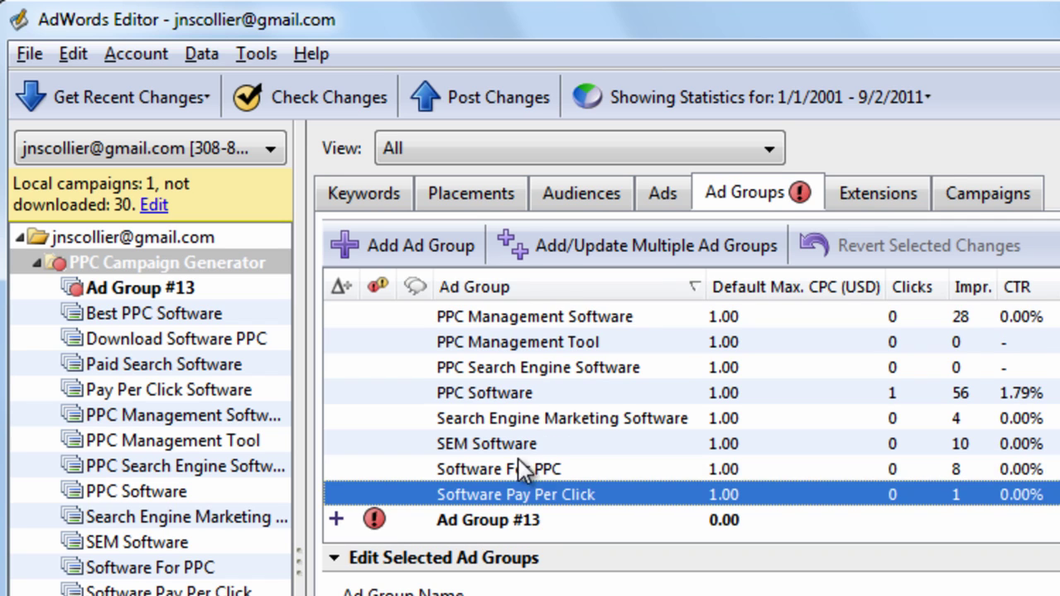
# Revert the newly added ad group in the PPC Campaign Generator campaign
pyautogui.hotkey('ctrl', 'z')
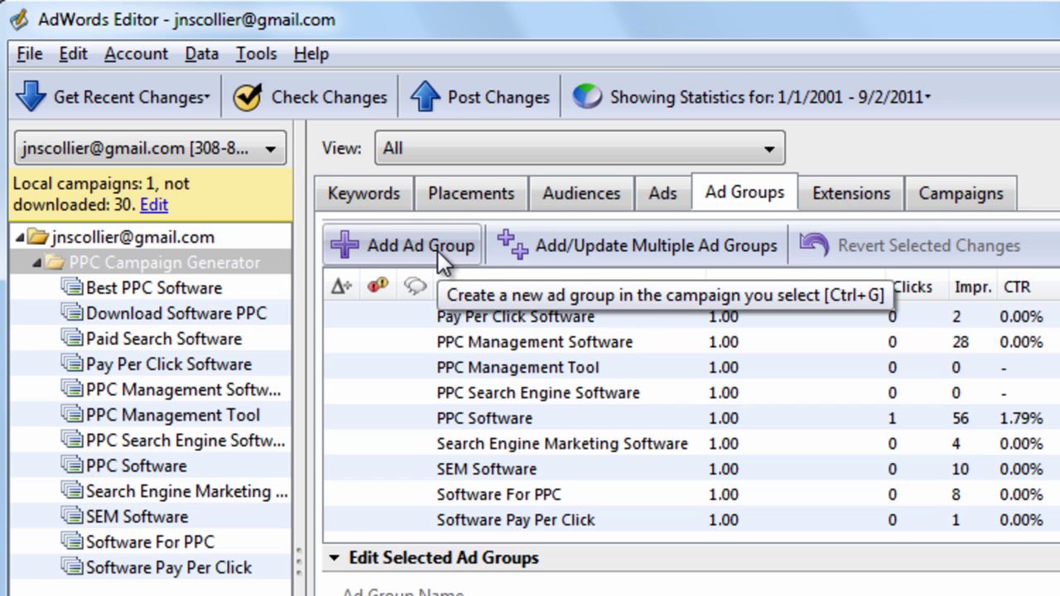
# Add another new ad group to the PPC Campaign Generator campaign and delete it again
pyautogui.click(437, 251)
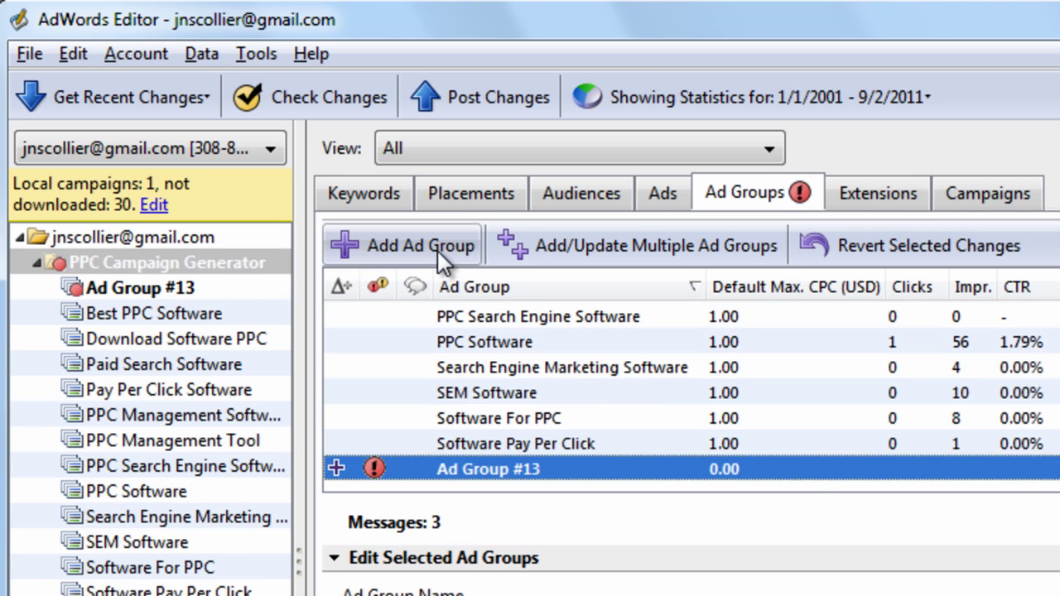
pyautogui.click(504, 450)
pyautogui.click(530, 513)
pyautogui.press('Delete')
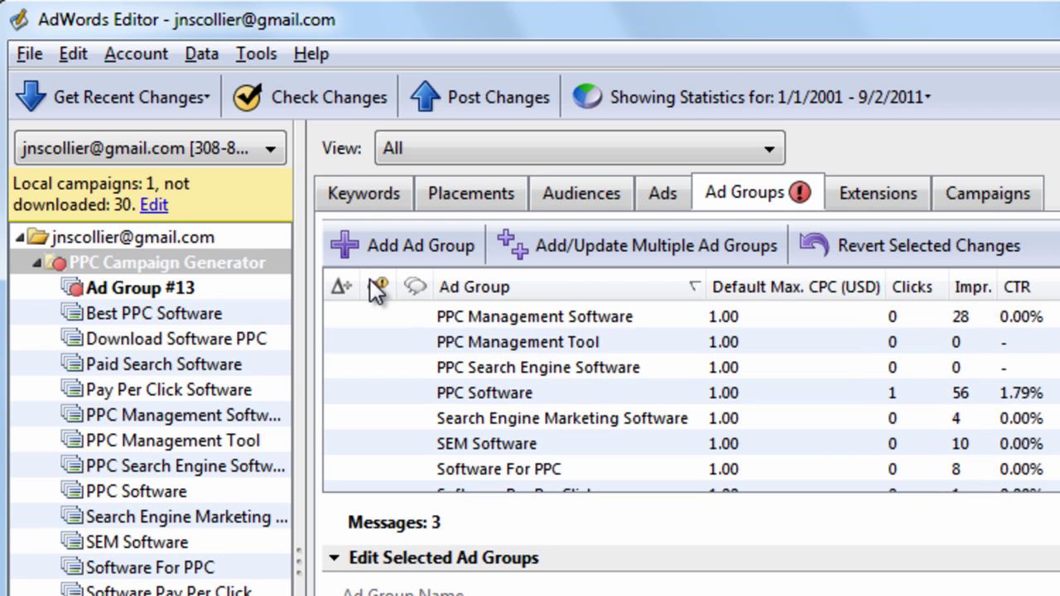
# Show the PPC Campaign Generator campaign's keywords and sort them by Ad Group and then by Keyword, both ascending
pyautogui.click(211, 63)
pyautogui.moveTo(280, 301)
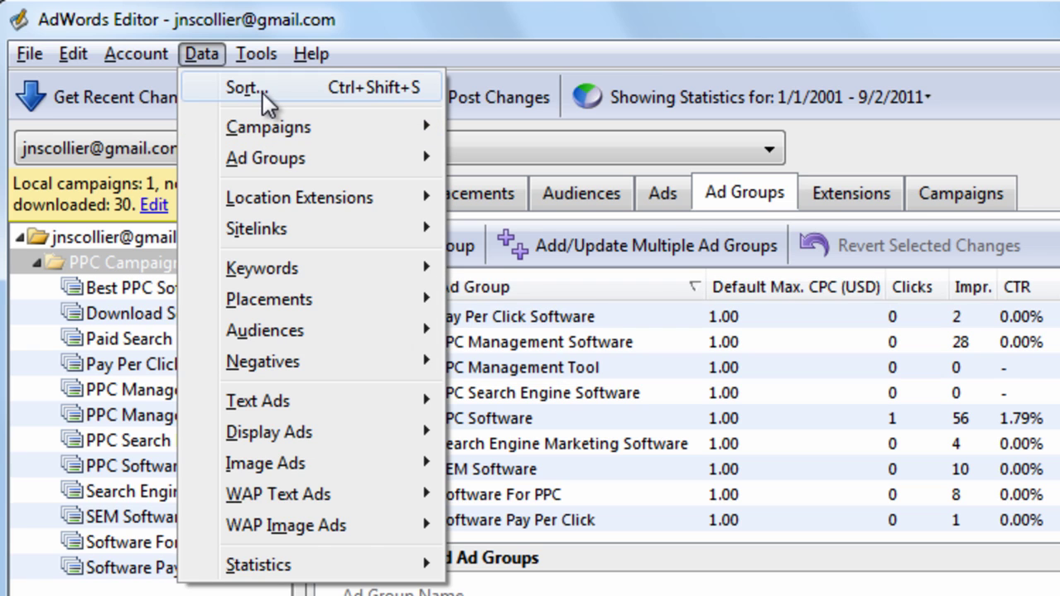
pyautogui.press('Escape')
pyautogui.click(394, 201)
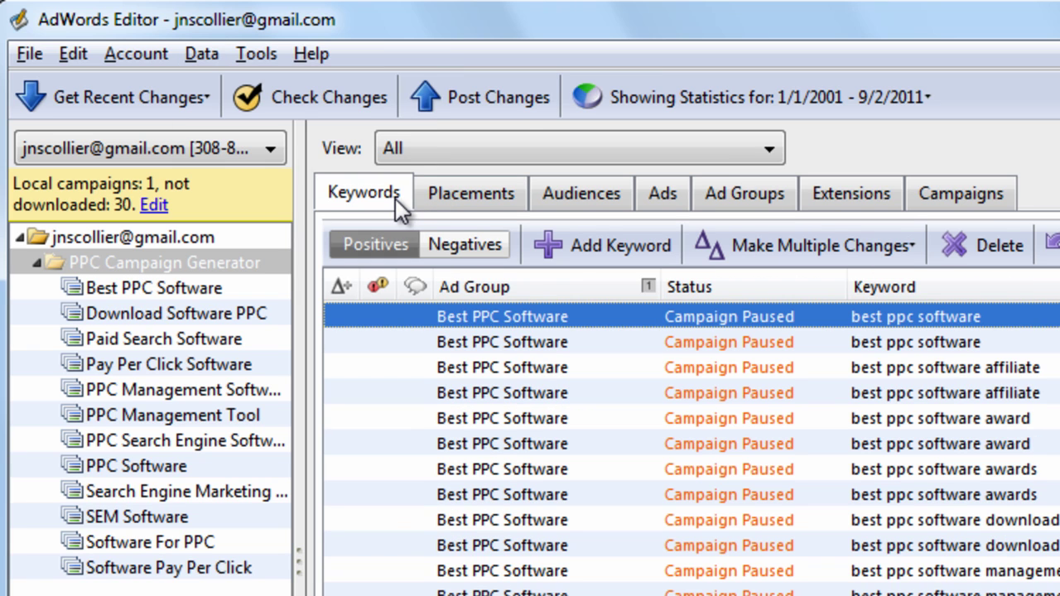
pyautogui.click(192, 58)
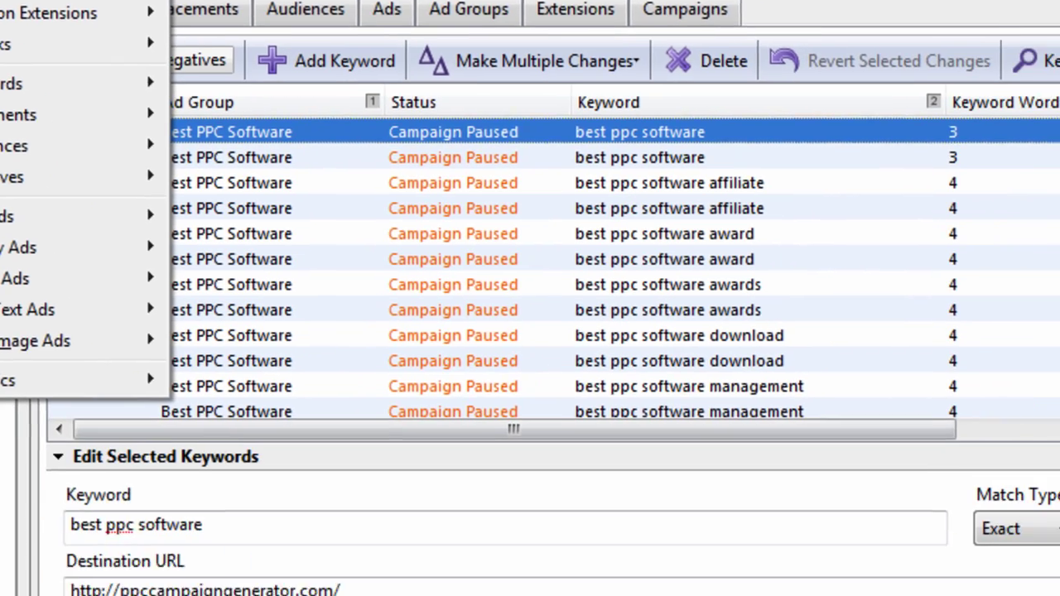
pyautogui.click(217, 83)
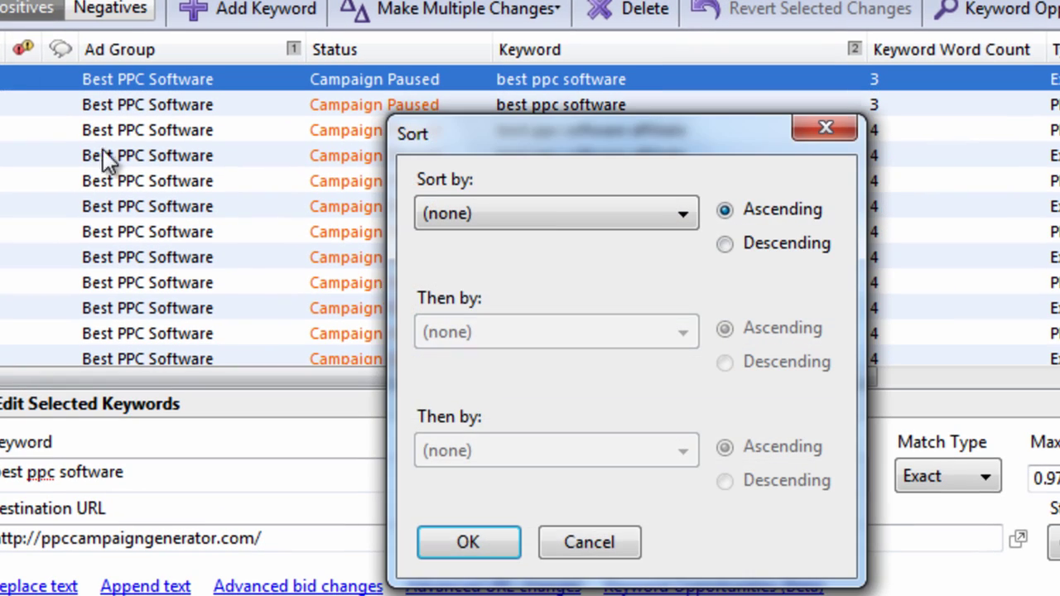
pyautogui.click(553, 217)
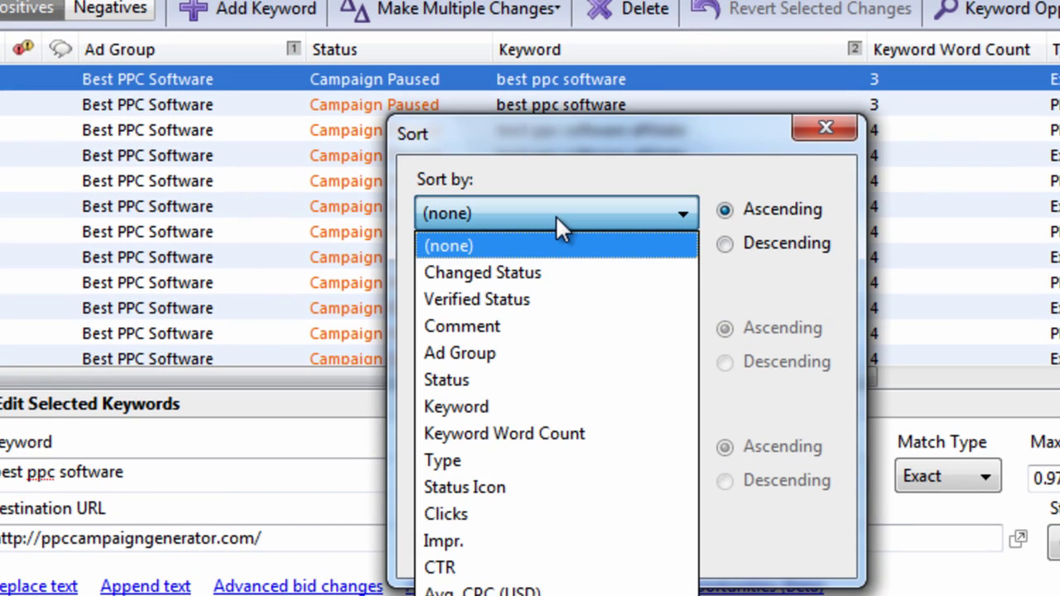
pyautogui.click(540, 350)
pyautogui.click(624, 341)
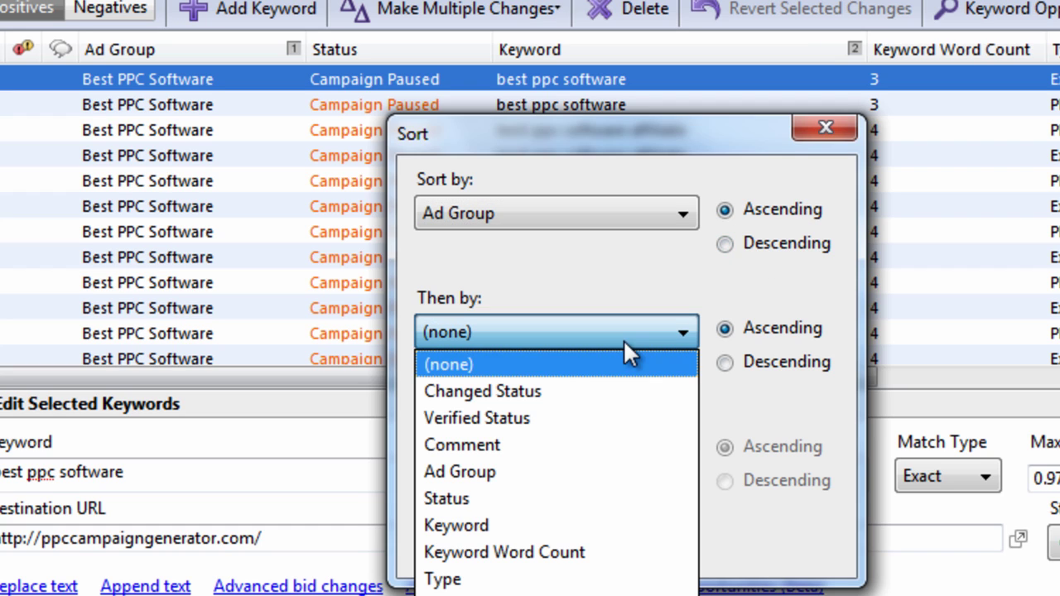
pyautogui.click(549, 525)
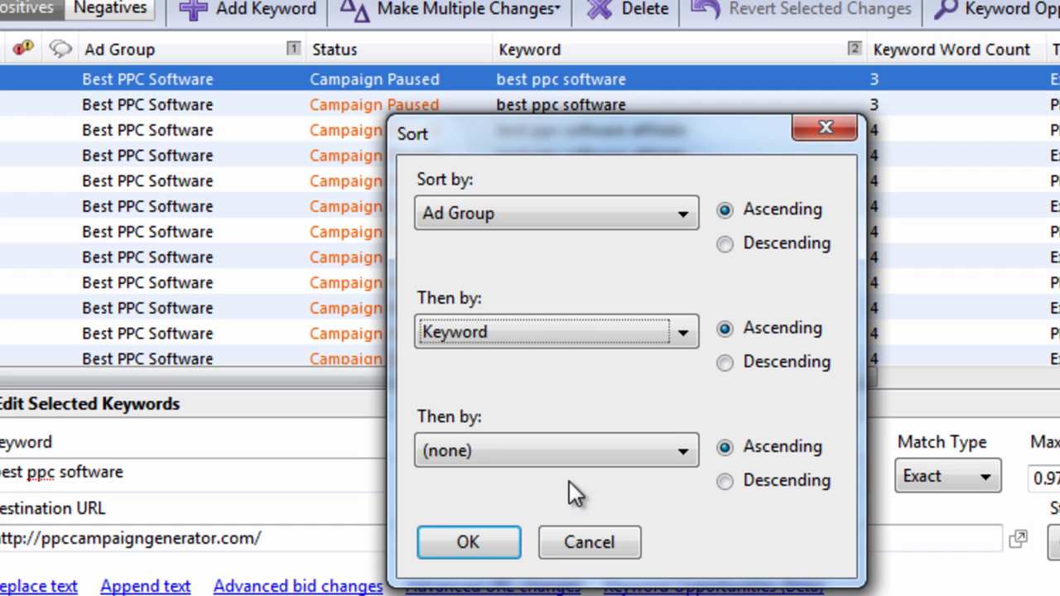
pyautogui.click(497, 544)
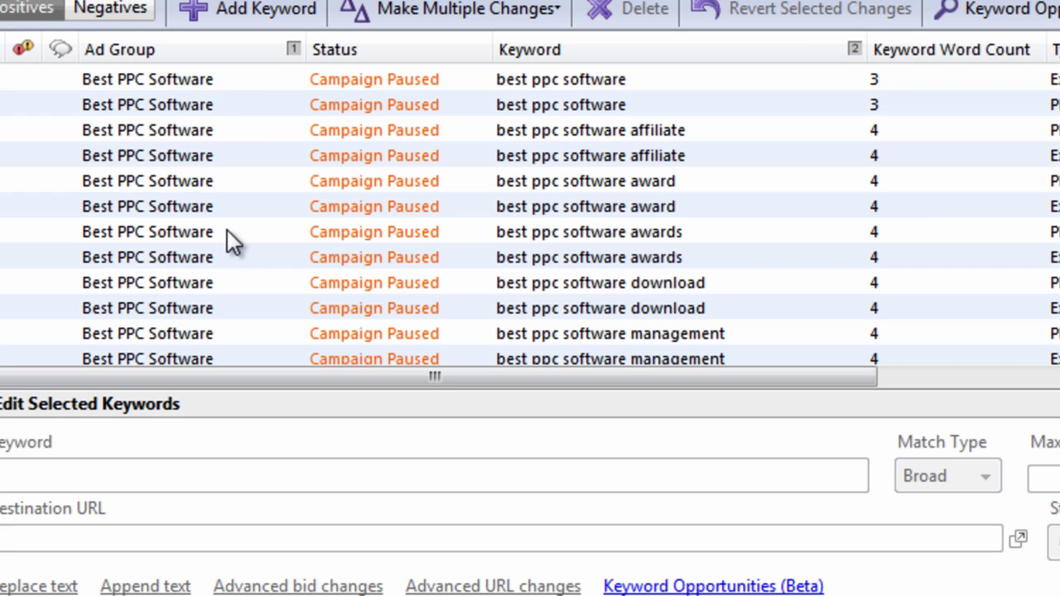
# Sort the keyword list by Ad Group alone, cycling through ascending, descending and unsorted, and leave it unsorted
pyautogui.click(639, 82)
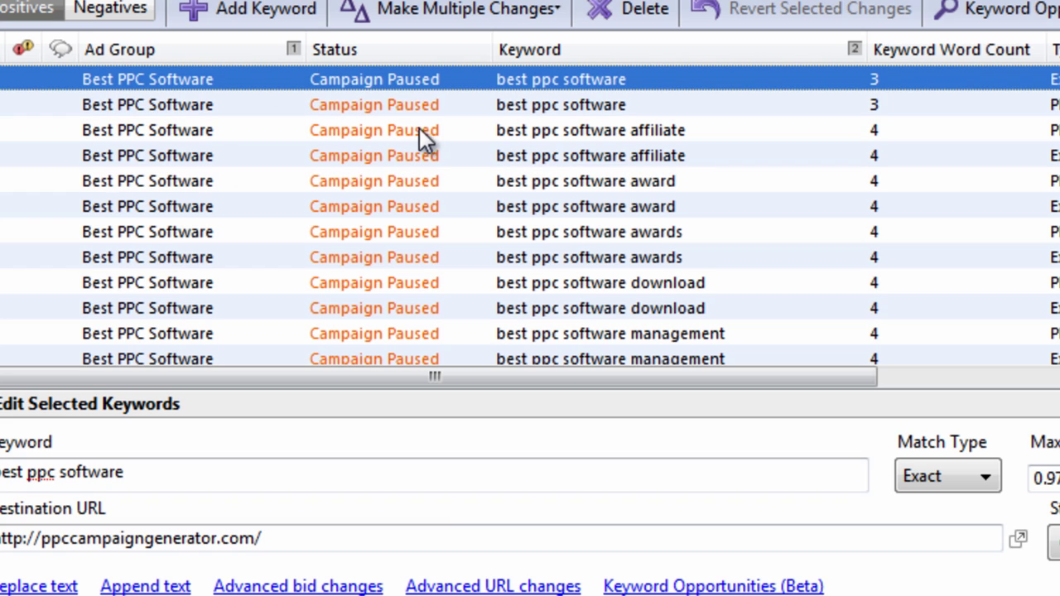
pyautogui.click(569, 139)
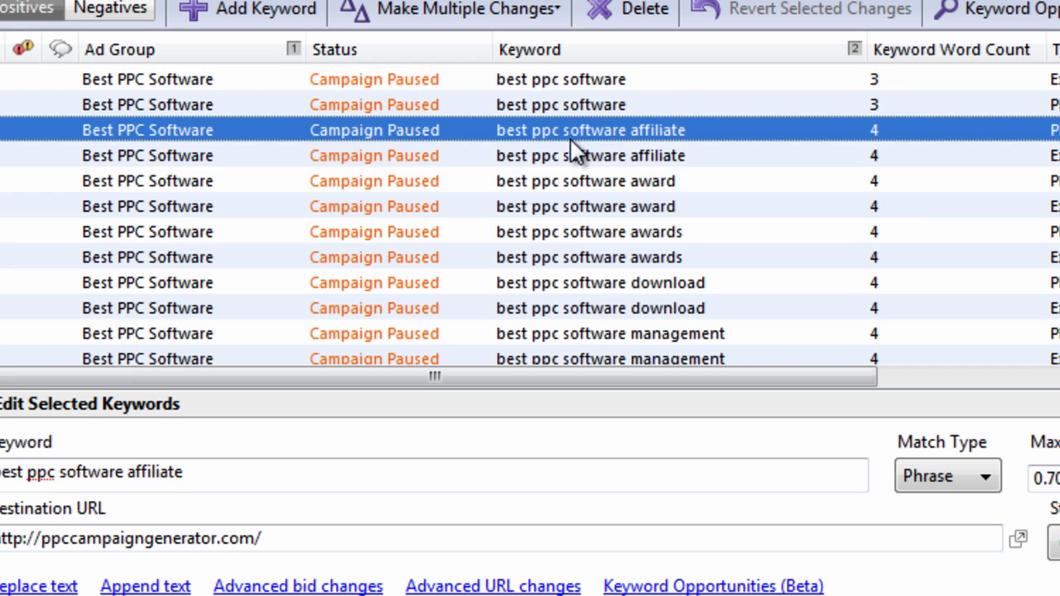
pyautogui.scroll(-10, 668, 166)
pyautogui.scroll(10, 674, 157)
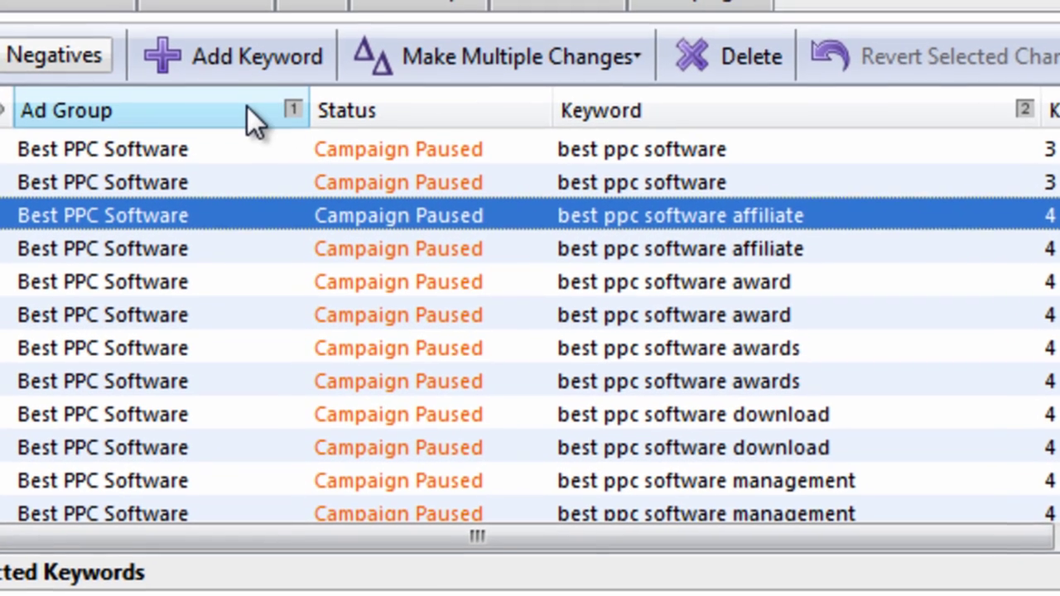
pyautogui.click(253, 109)
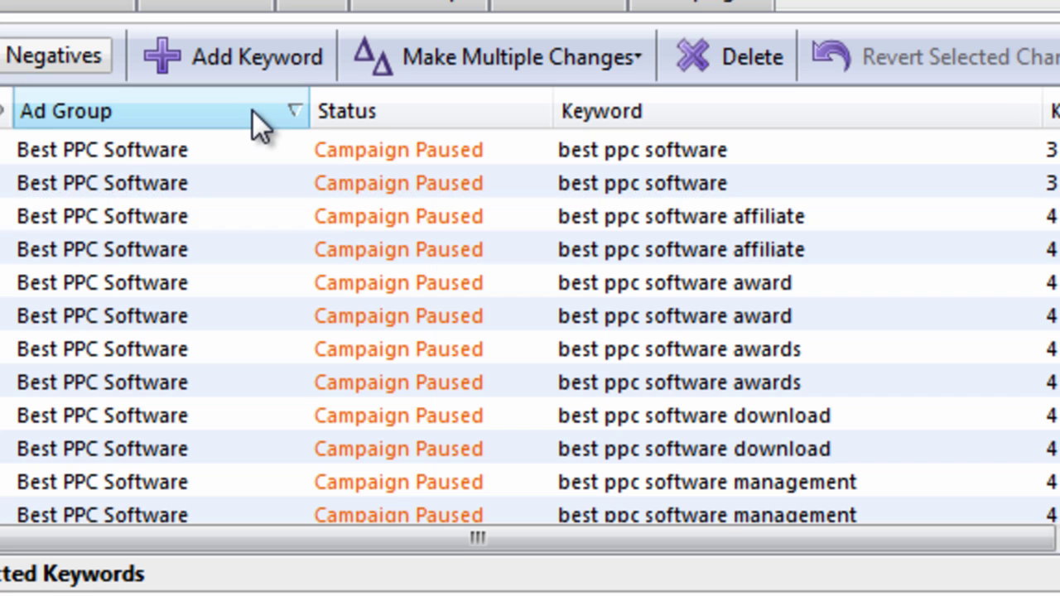
pyautogui.click(254, 110)
pyautogui.click(254, 110)
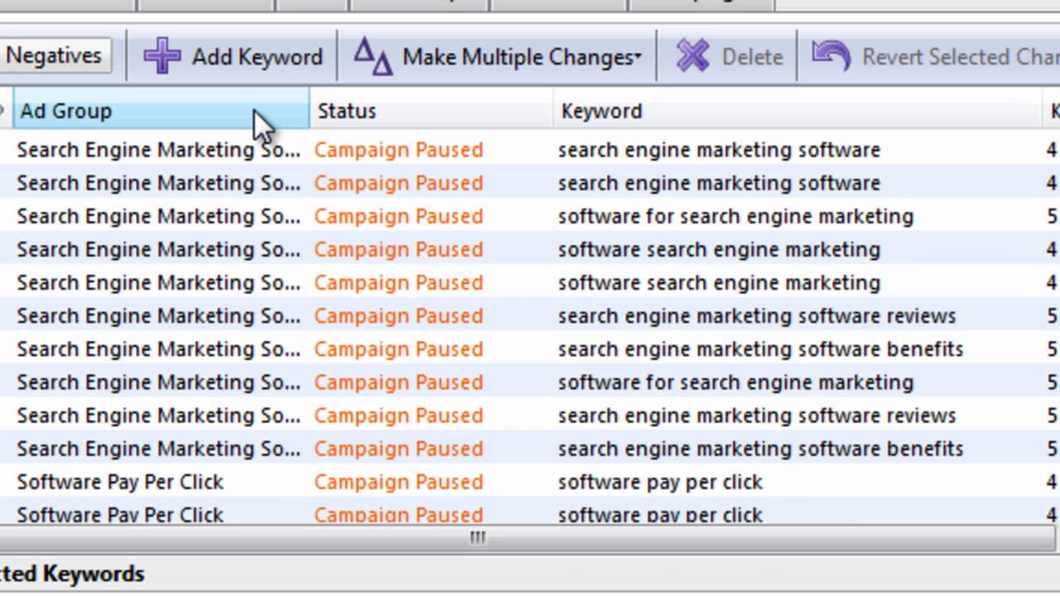
pyautogui.click(254, 109)
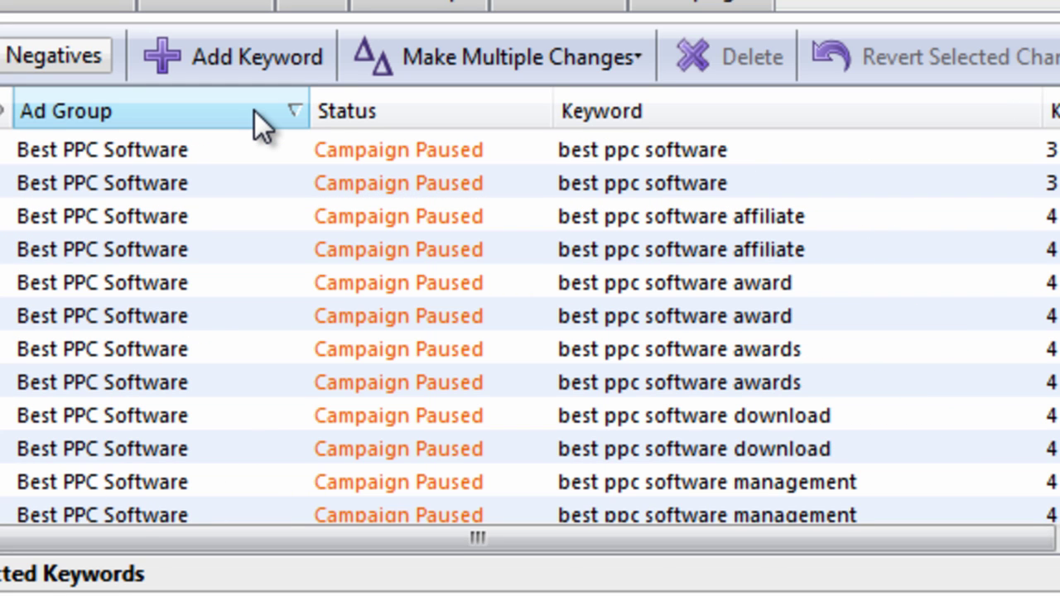
pyautogui.click(254, 109)
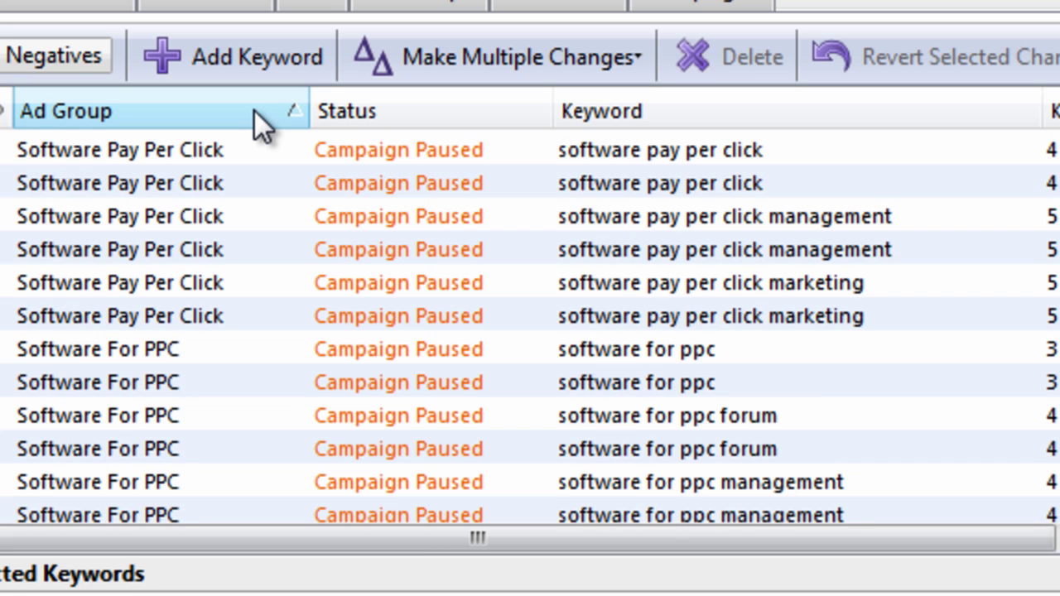
pyautogui.click(253, 109)
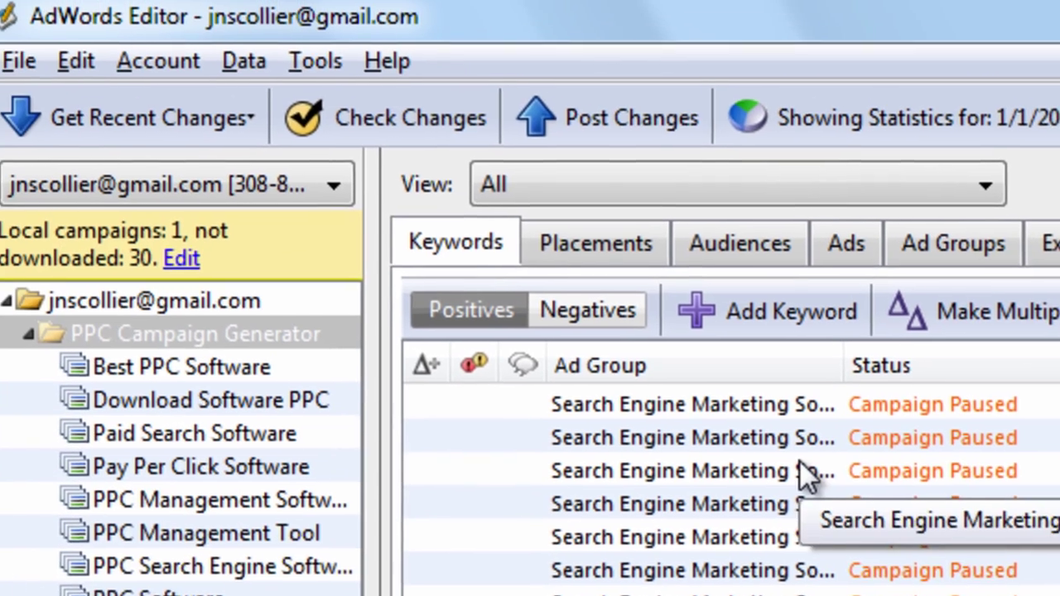
# Review the available file, edit, account, data, tools and help commands without running any of them
pyautogui.click(316, 58)
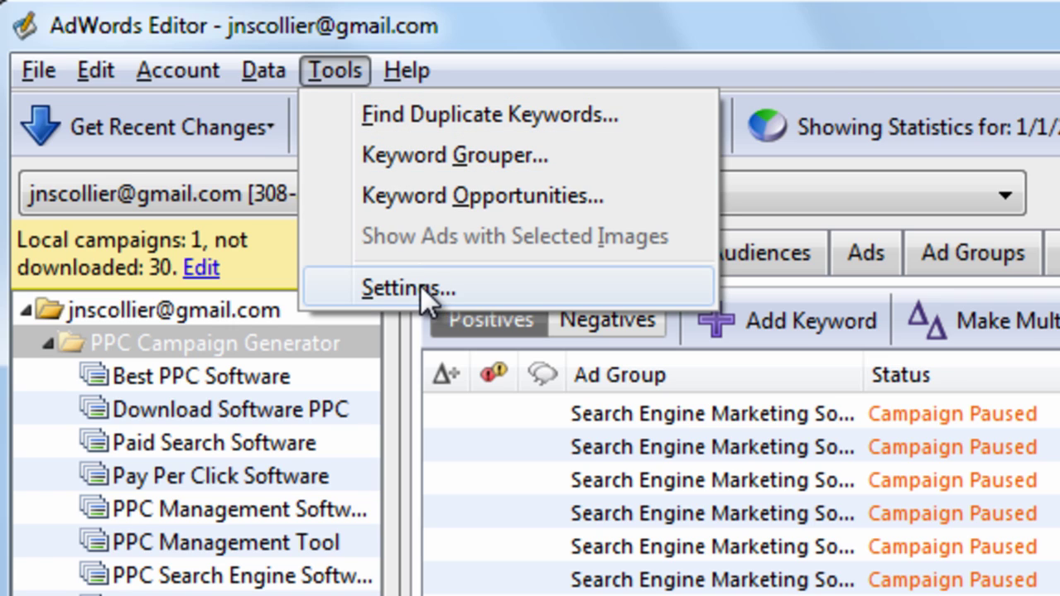
pyautogui.click(408, 71)
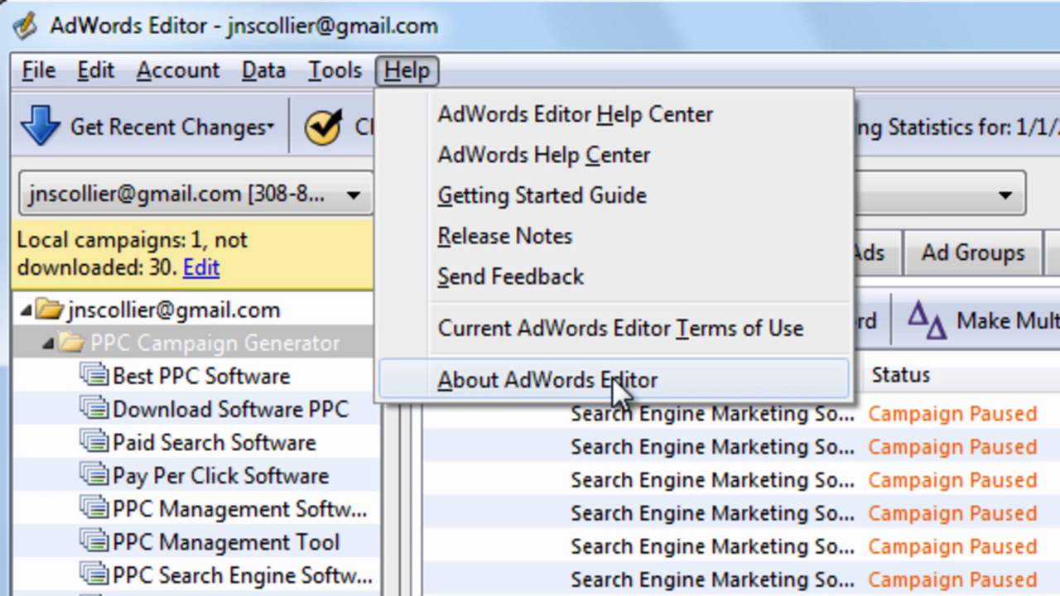
pyautogui.click(424, 75)
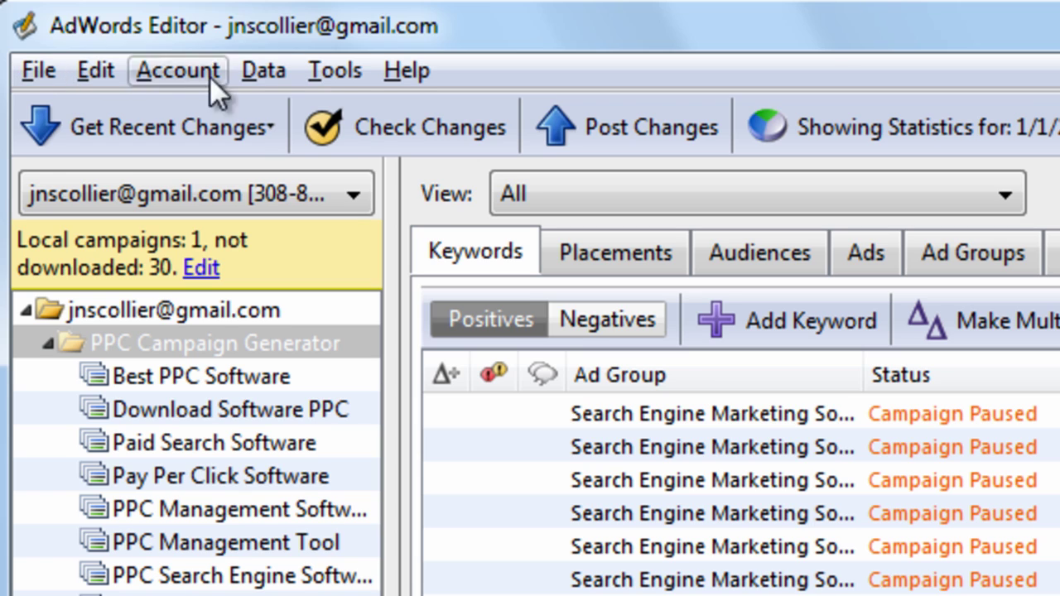
pyautogui.click(41, 73)
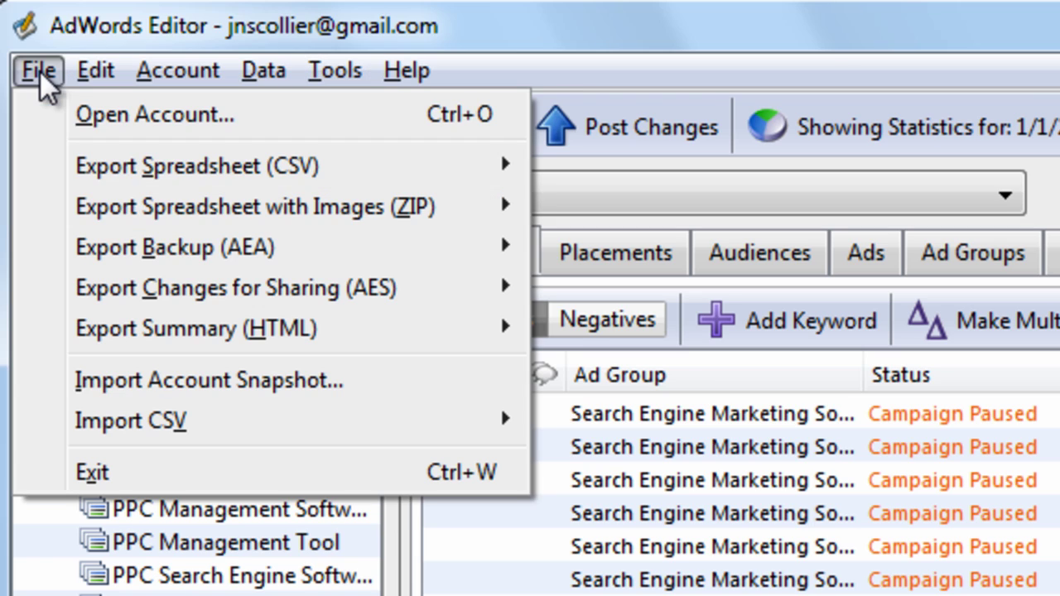
pyautogui.moveTo(103, 68)
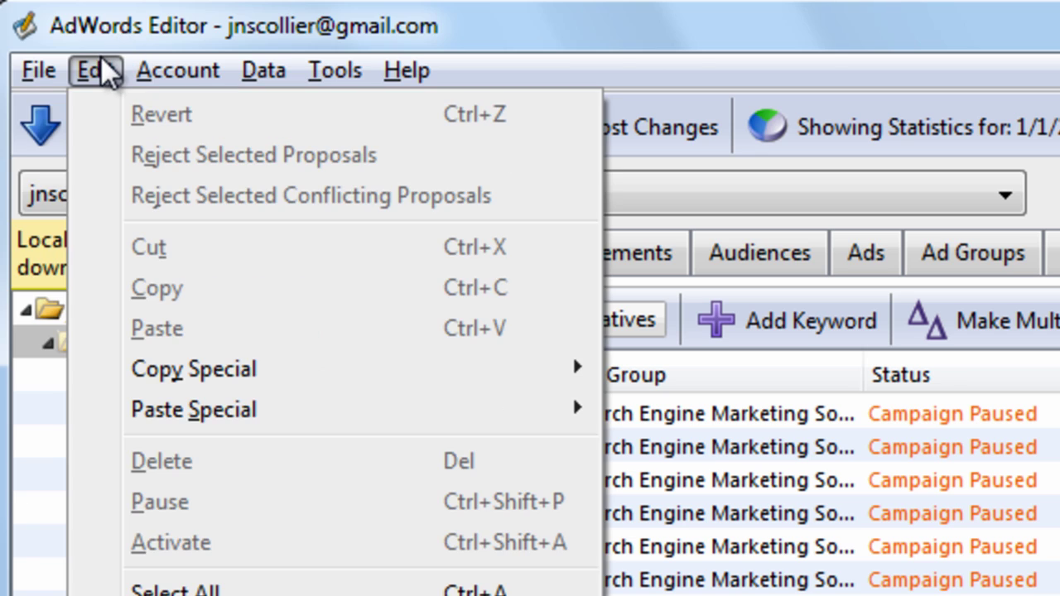
pyautogui.moveTo(175, 80)
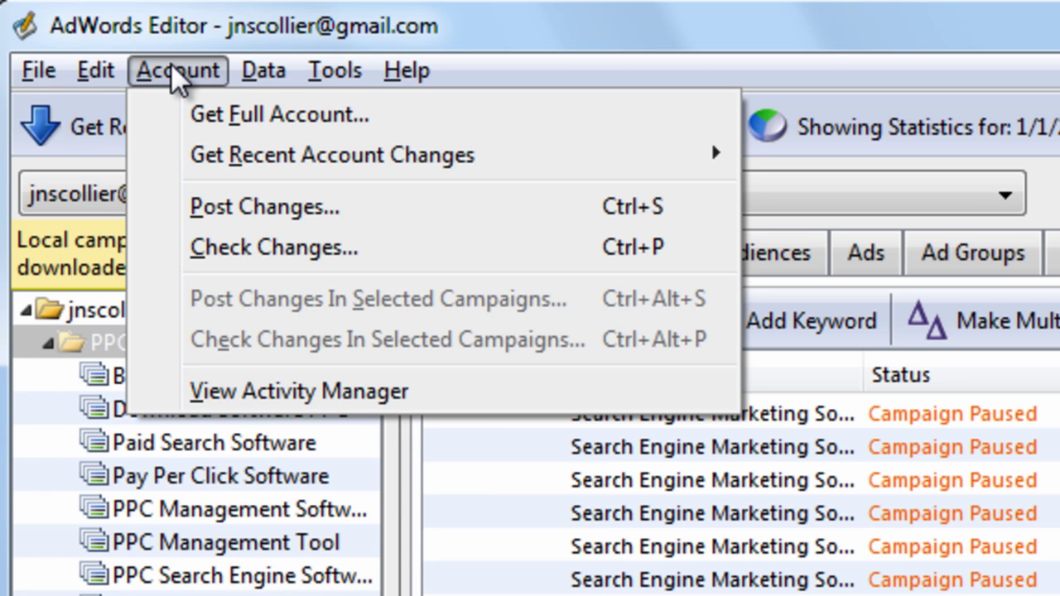
pyautogui.moveTo(276, 75)
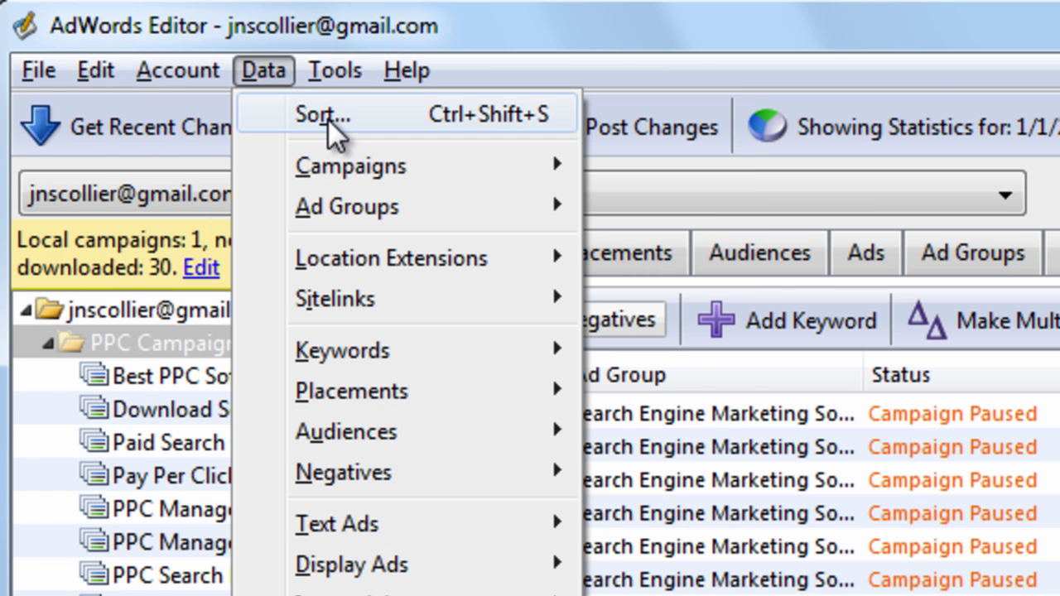
pyautogui.moveTo(328, 73)
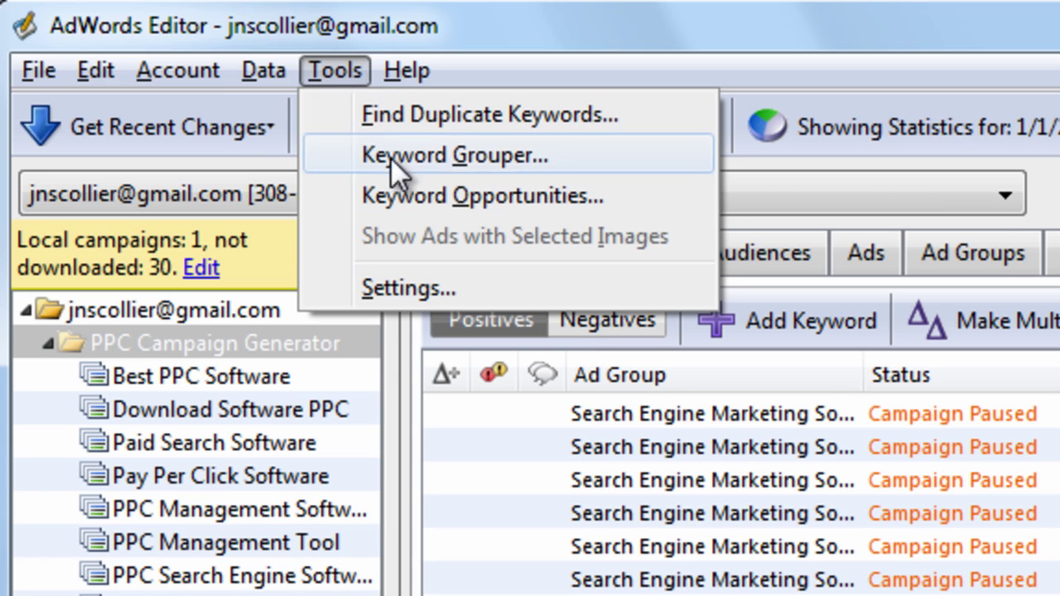
pyautogui.click(339, 69)
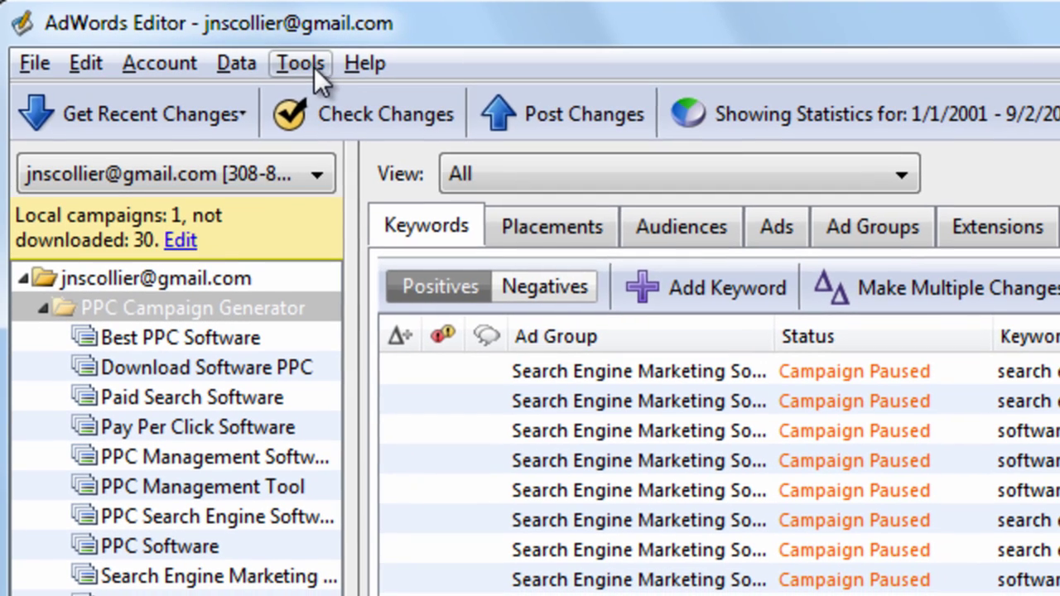
pyautogui.click(346, 71)
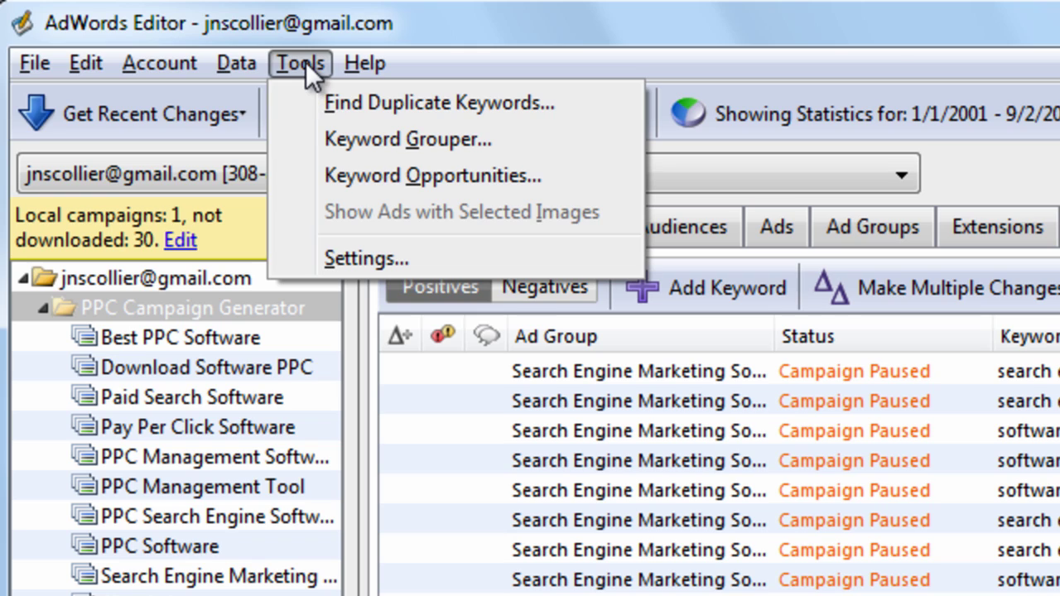